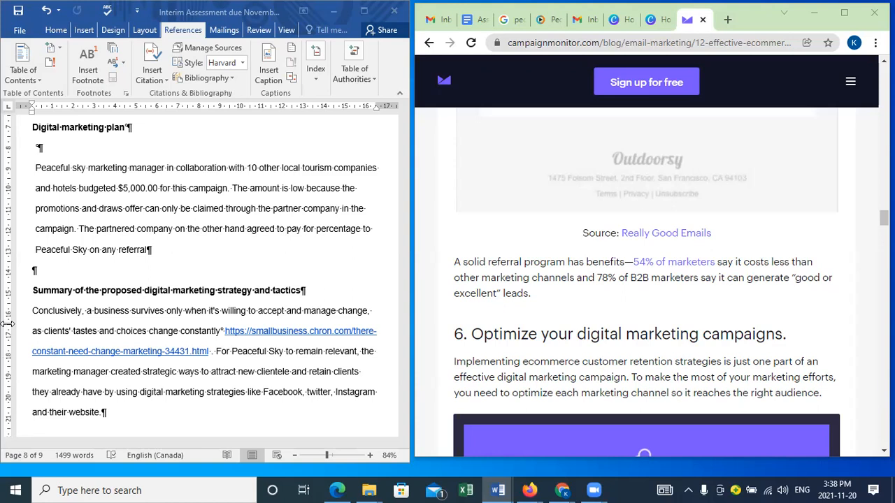
Step: Maximize the assessment document and copy the smallbusiness.chron.com link in the summary of the proposed digital marketing strategy
left_click(334, 243)
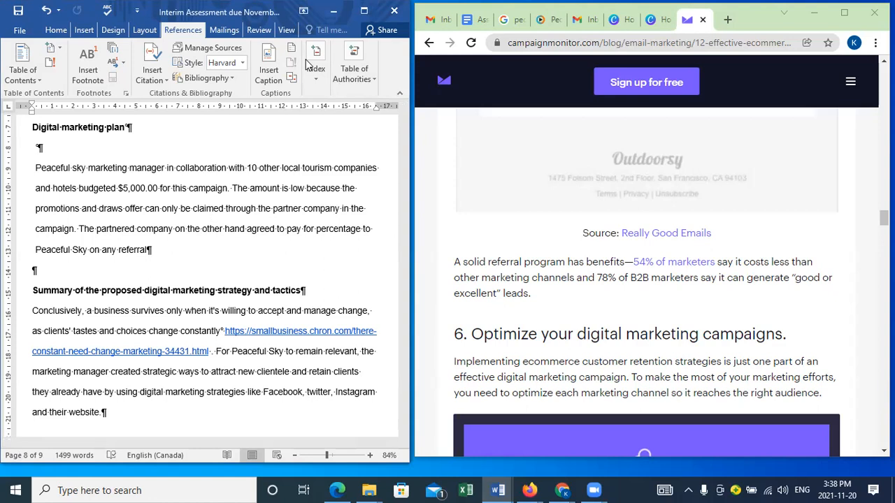
left_click_drag(256, 8, 265, 36)
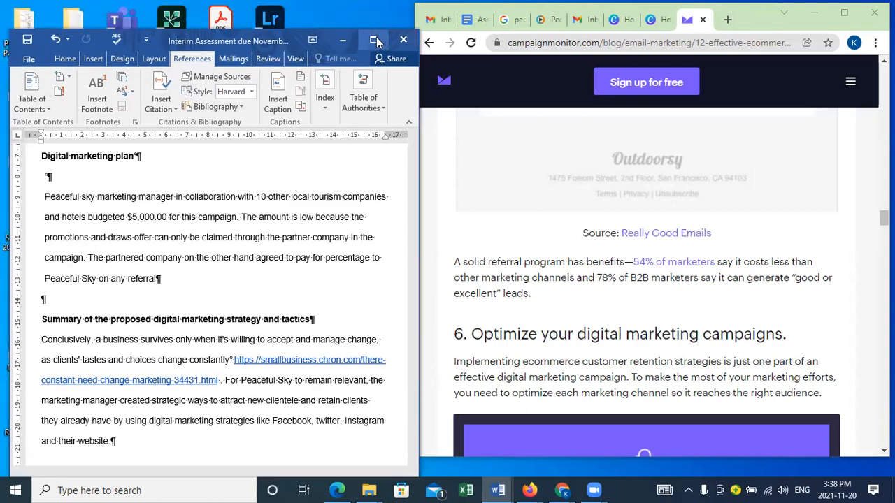
left_click(374, 40)
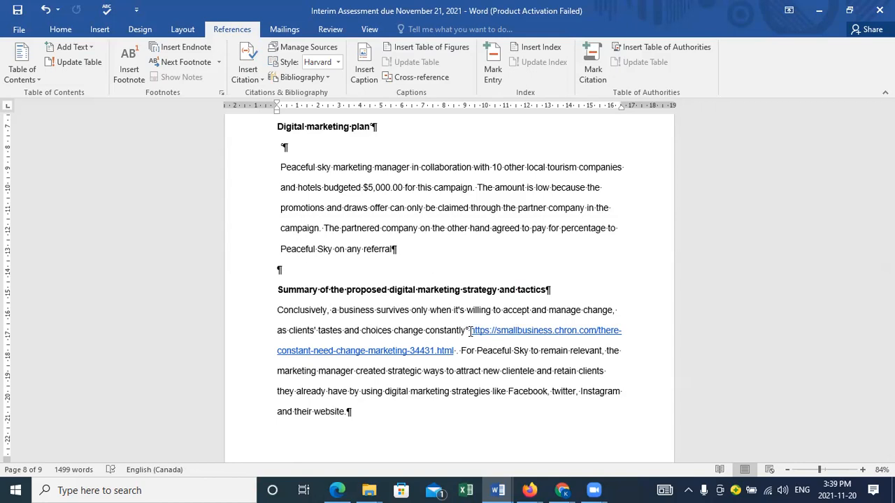
left_click_drag(470, 331, 454, 350)
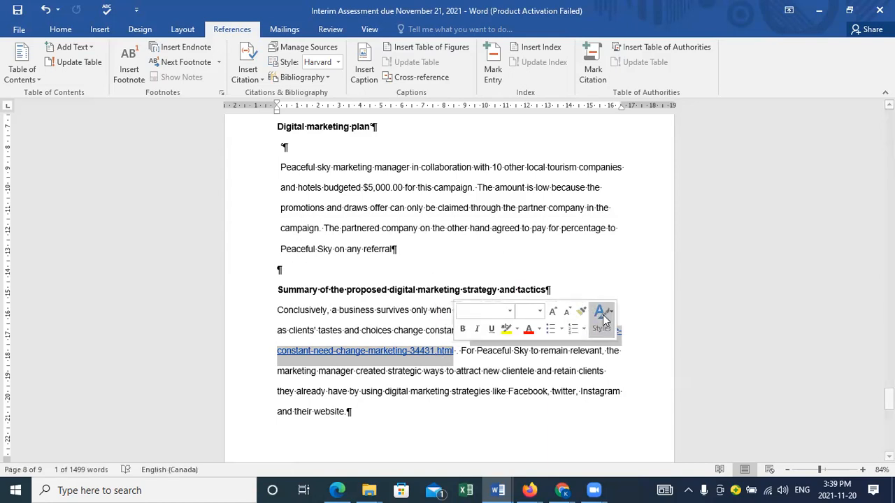
key("ctrl+c")
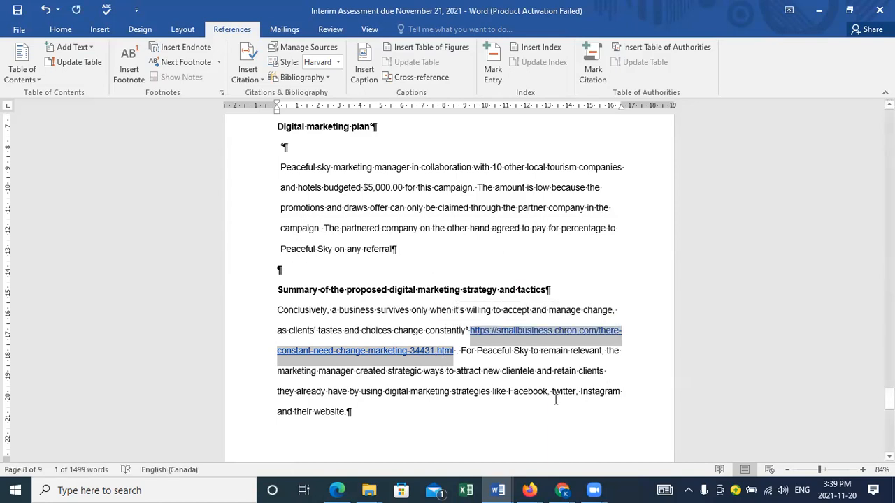
right_click(513, 333)
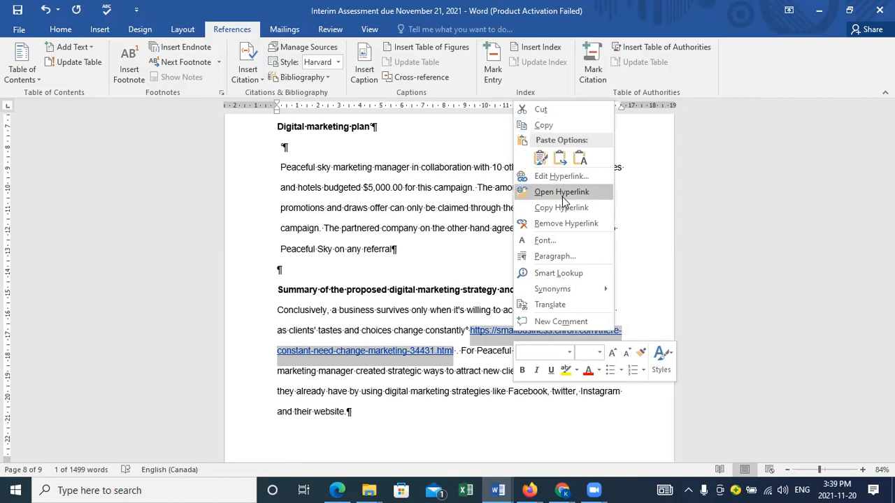
left_click(543, 126)
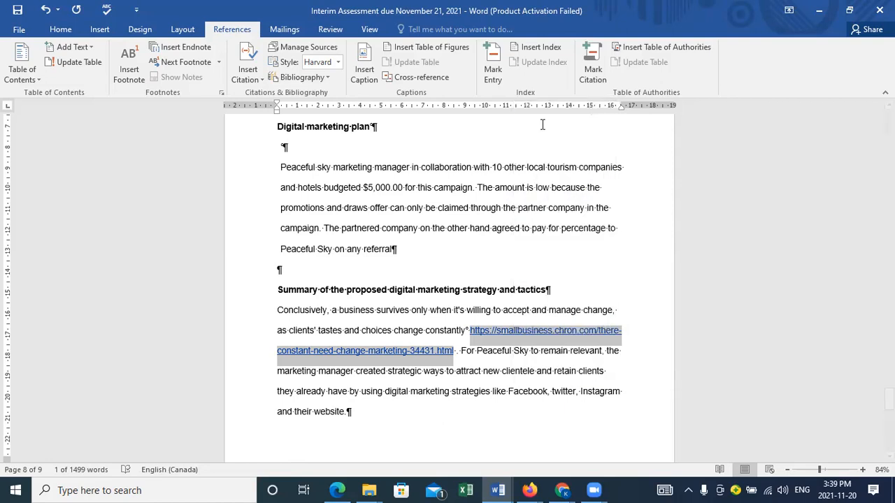
Step: Switch to Chrome and load the copied smallbusiness.chron.com link in place of the Campaign Monitor page
left_click(848, 18)
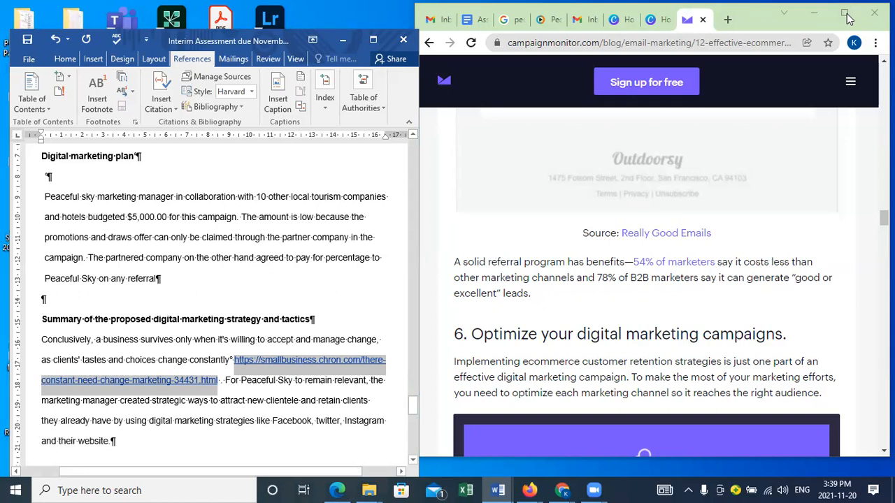
left_click(848, 18)
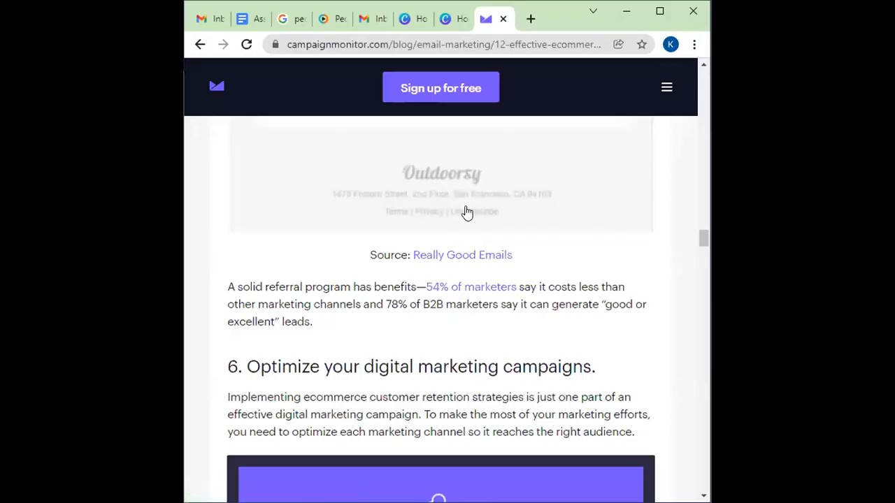
left_click(453, 45)
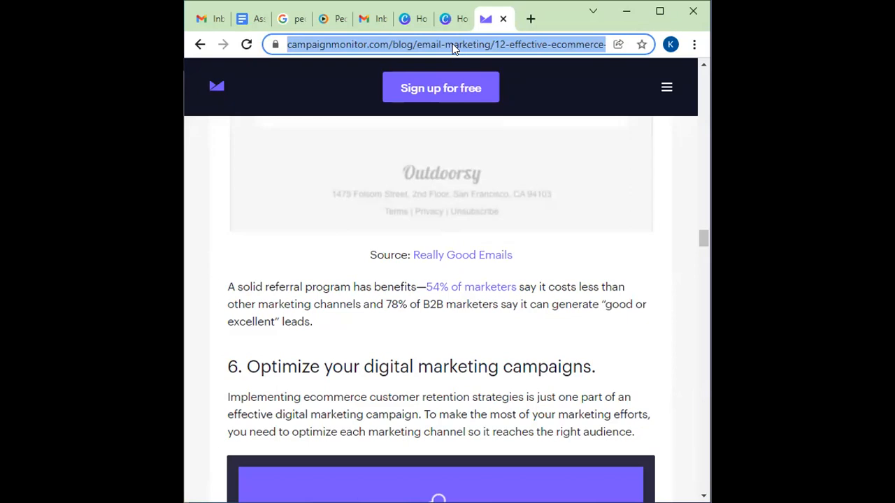
right_click(452, 43)
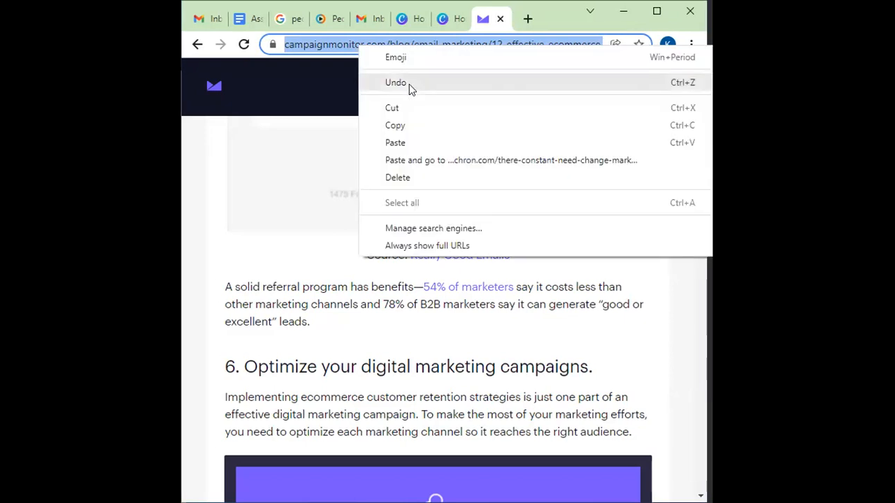
left_click(406, 140)
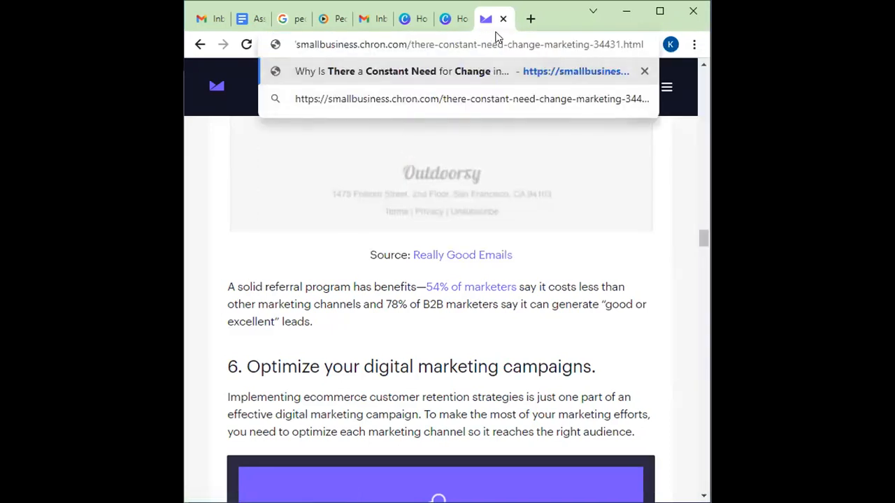
key("Return")
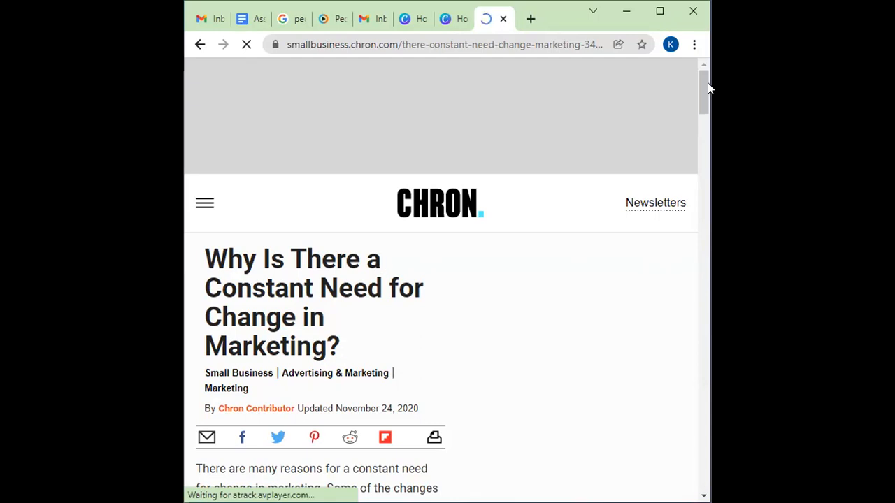
Step: Look through the Chron article on the constant need for change in marketing, from its heading down to the page footer
left_click_drag(707, 83, 703, 92)
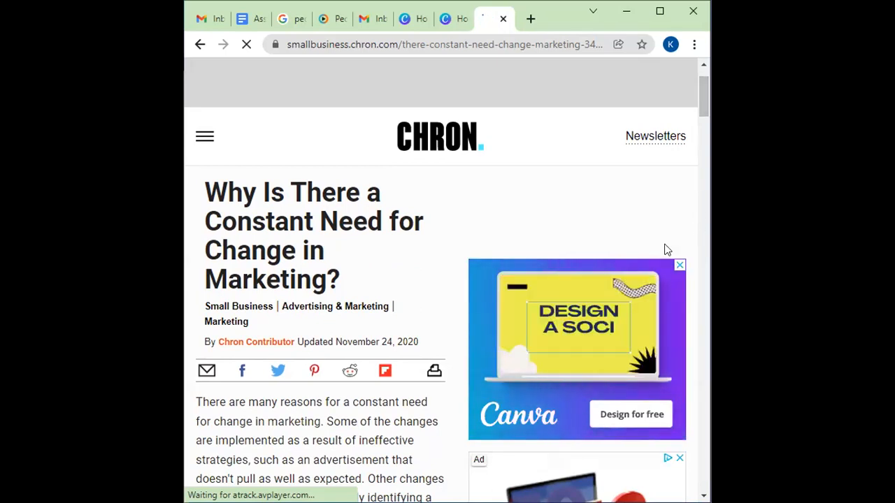
left_click(679, 266)
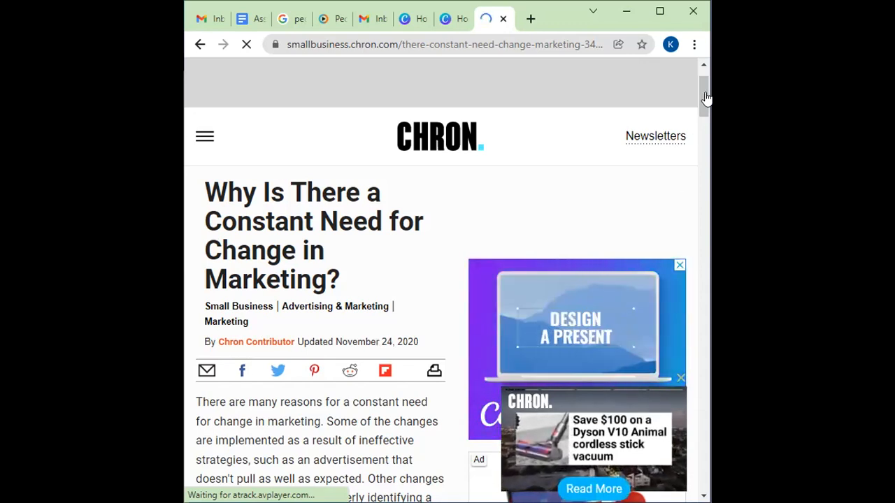
left_click_drag(702, 101, 691, 501)
mouse_move(706, 443)
left_mouse_down()
mouse_move(710, 461)
mouse_move(709, 446)
left_mouse_up()
left_click_drag(702, 298, 703, 478)
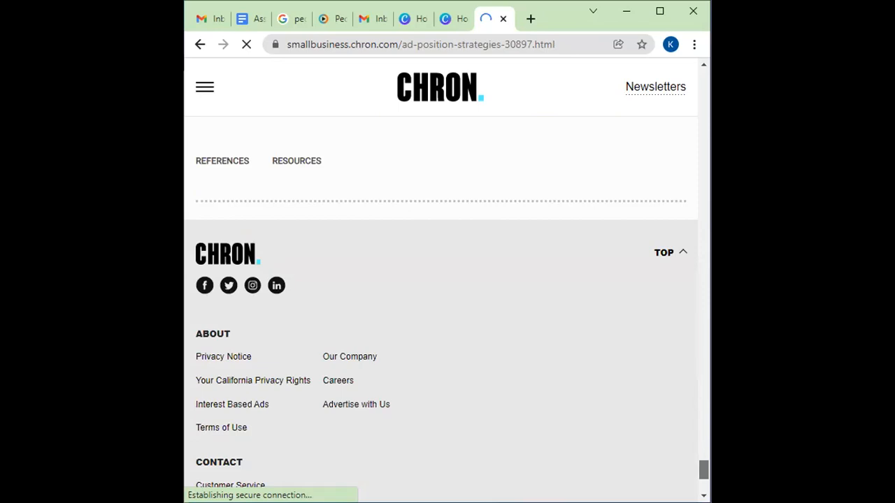
left_click_drag(704, 469, 705, 481)
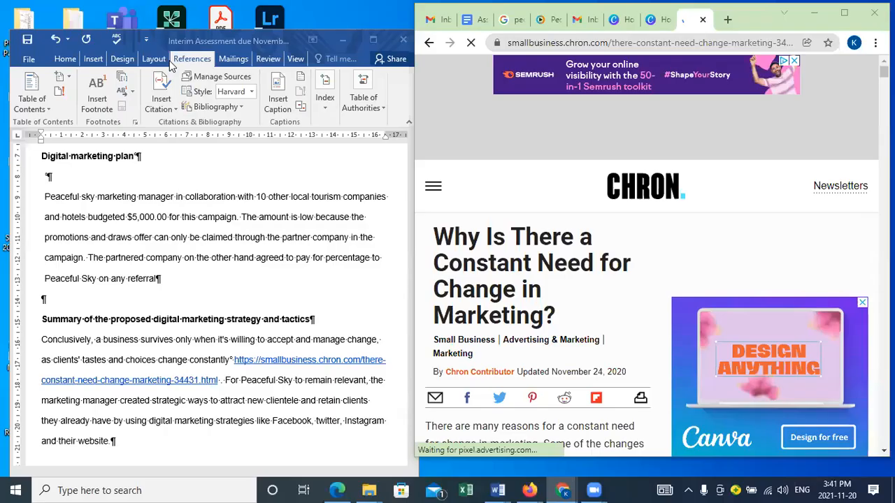
Step: Switch back to Word, maximize the assessment document and bring up its citation and bibliography tools
left_click(325, 34)
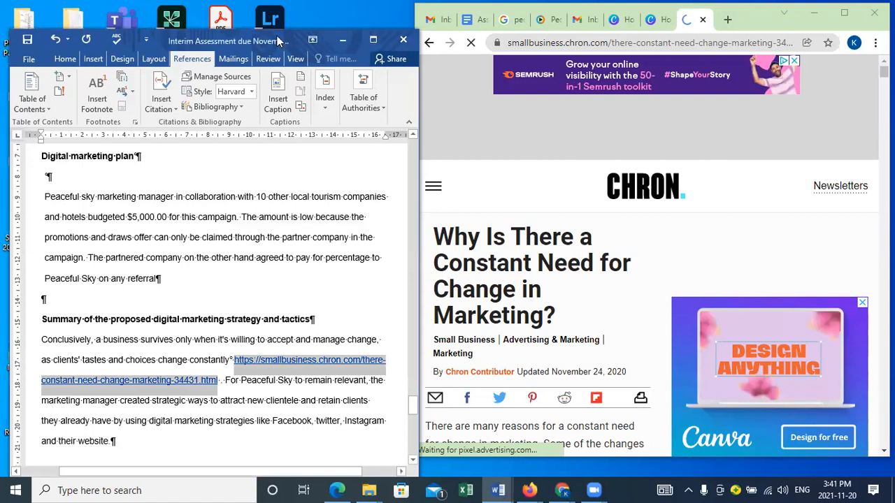
left_click_drag(362, 42, 366, 35)
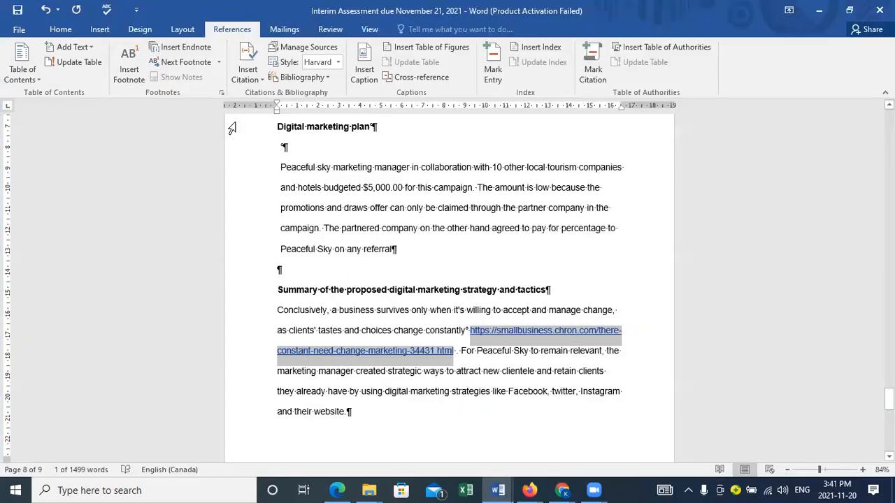
left_click(376, 32)
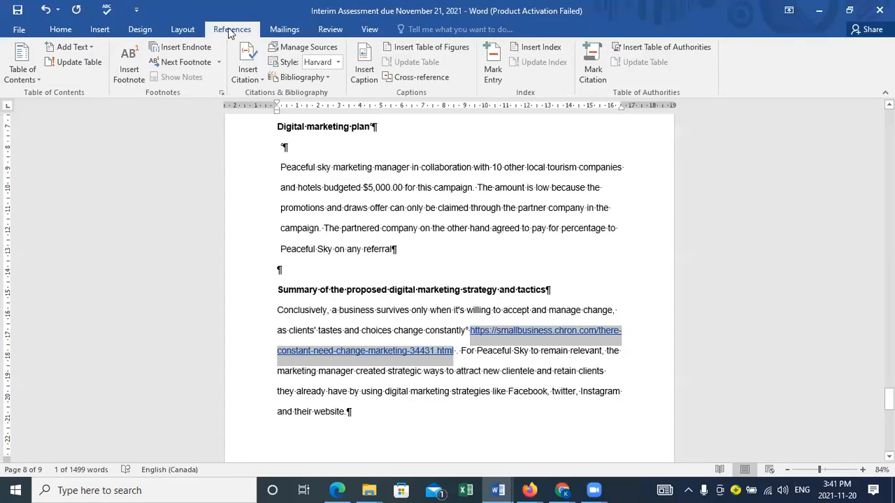
left_click(62, 30)
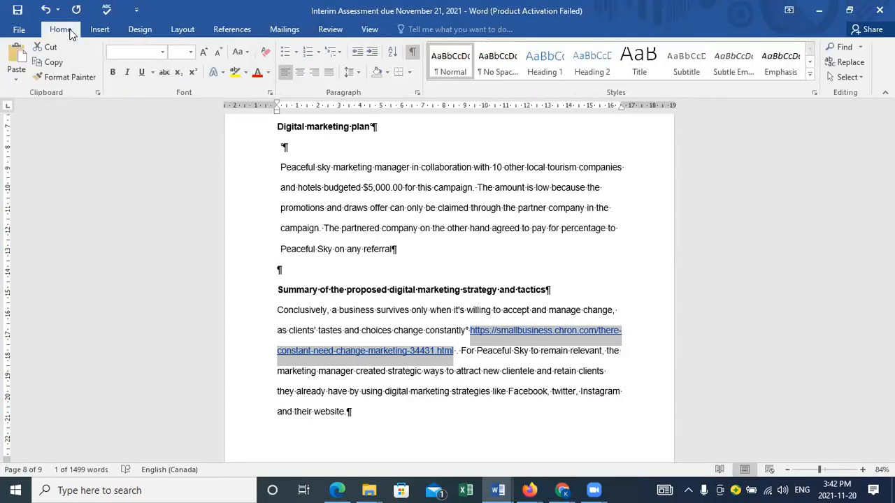
left_click(233, 29)
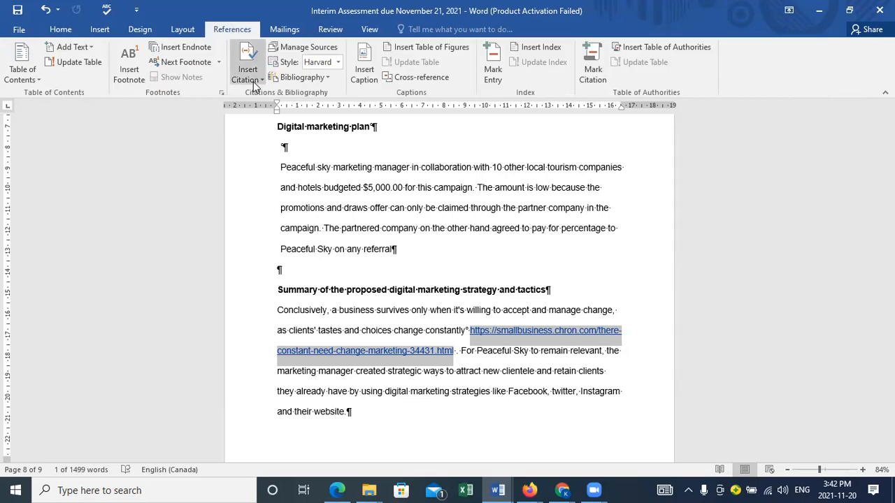
Step: Try the APA Sixth Edition bibliography style, and return the document to Harvard - Anglia 2008
left_click(338, 63)
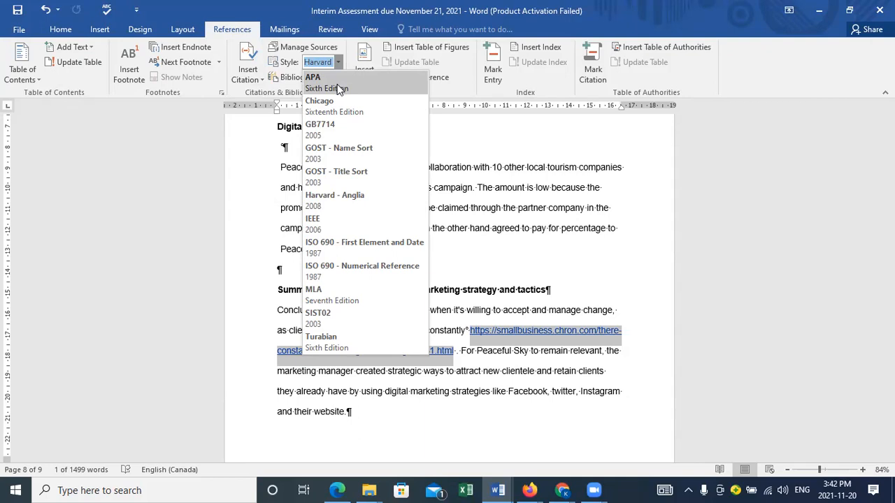
left_click(337, 84)
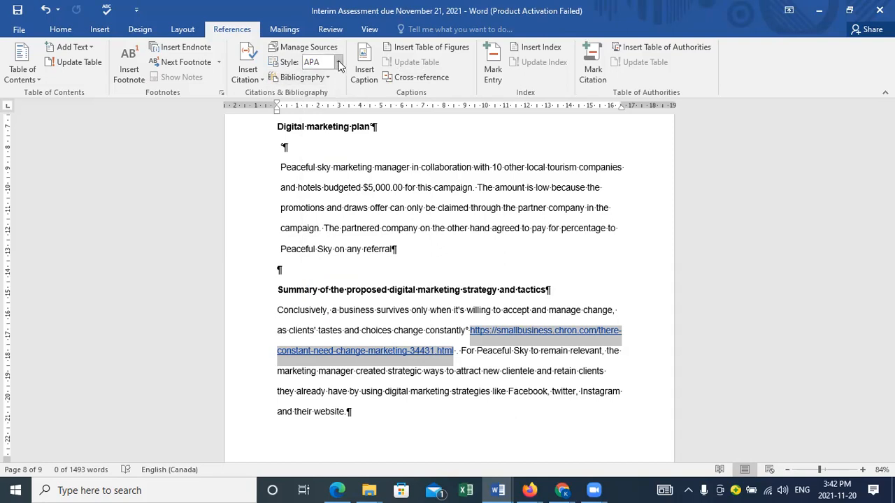
left_click(338, 63)
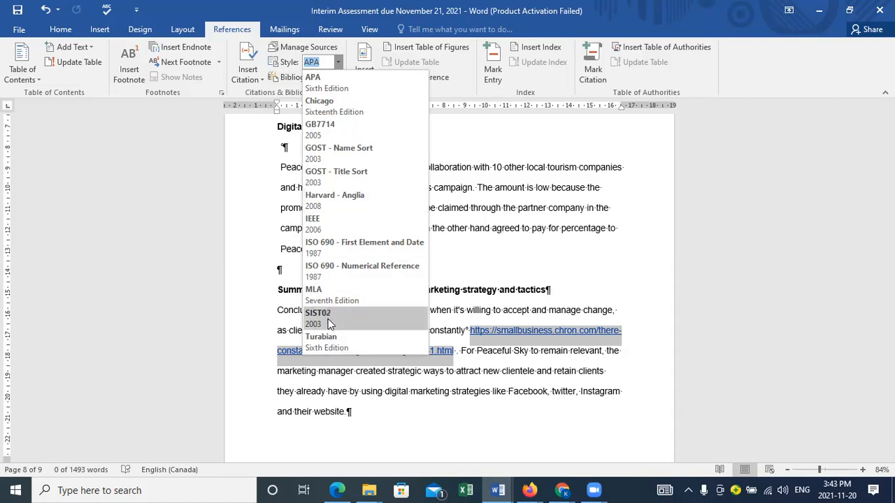
left_click(355, 200)
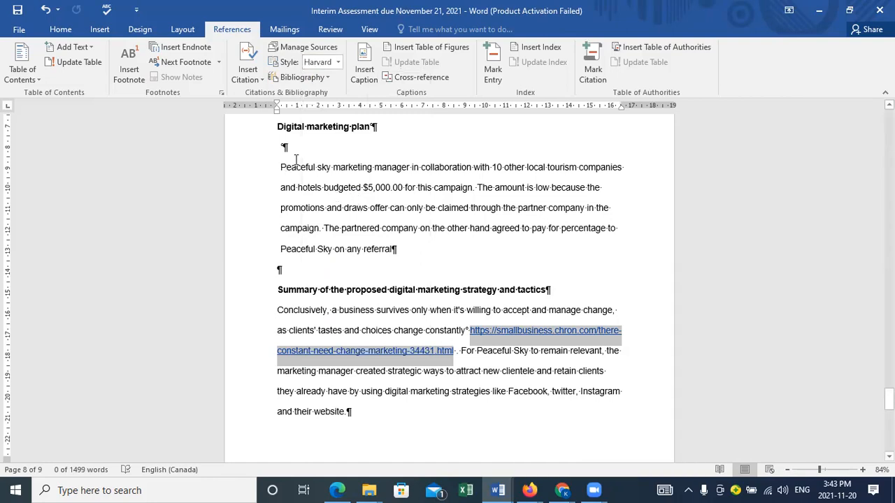
Step: Start a new citation source of type Book, show all bibliography fields and review the available fields
left_click(263, 81)
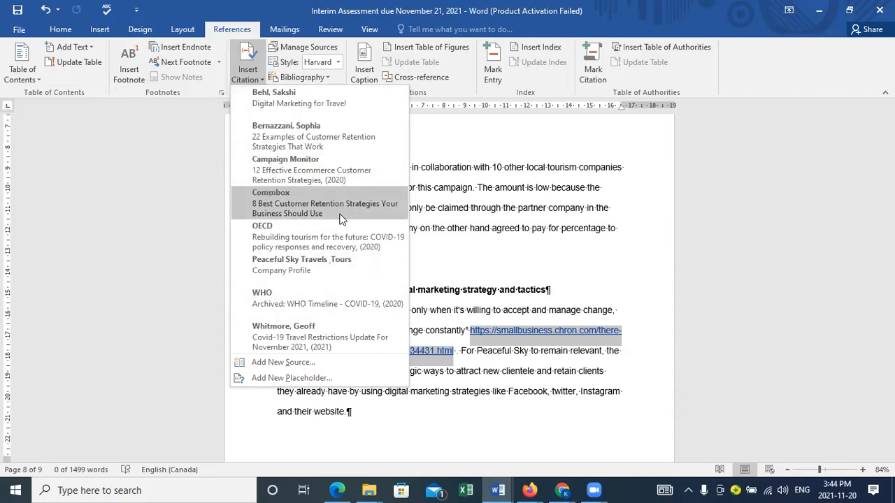
left_click(300, 363)
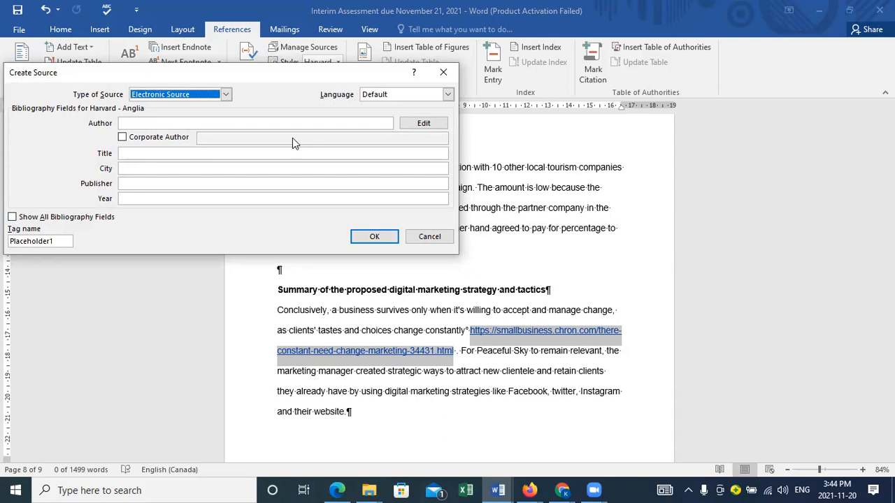
left_click(227, 95)
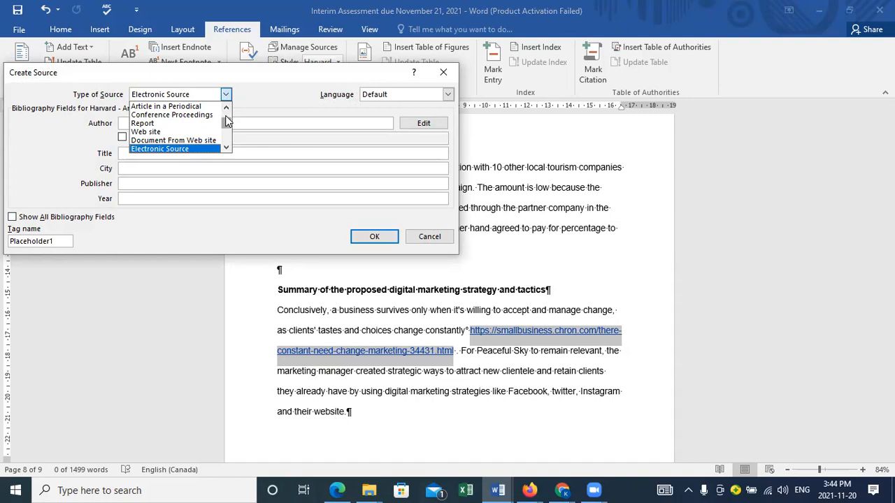
scroll(226, 119, "up", 1)
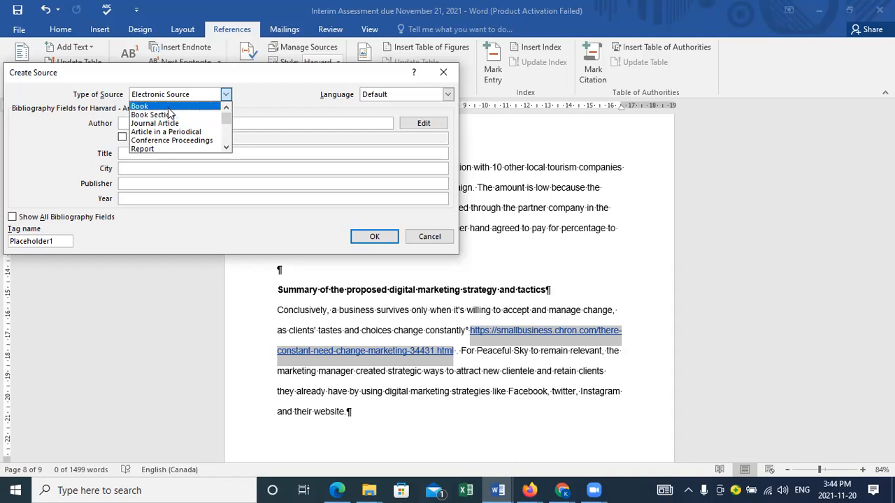
left_click(168, 107)
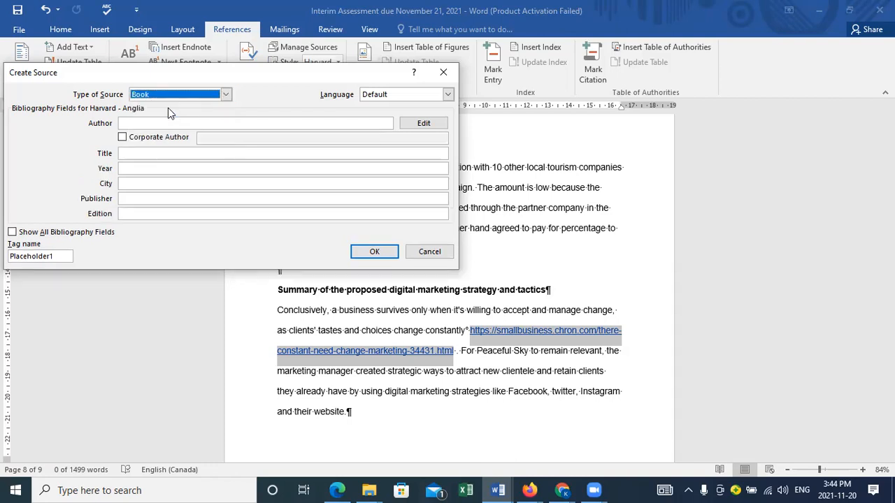
left_click(12, 233)
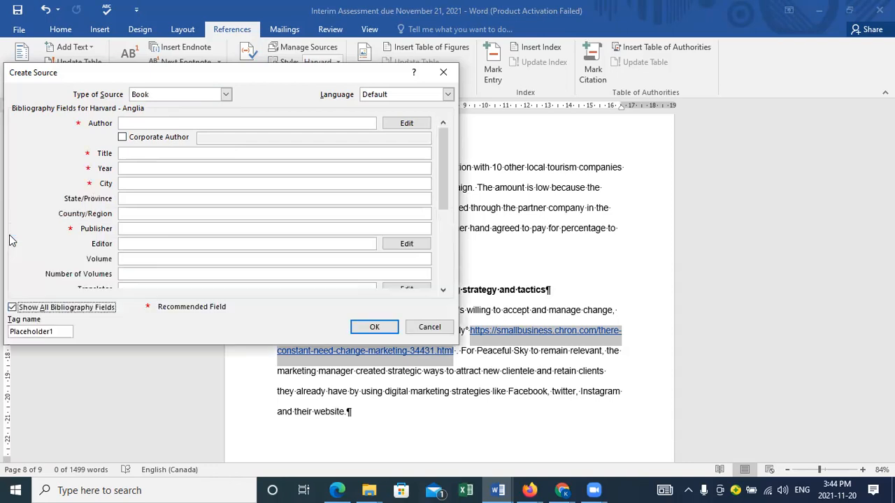
left_click_drag(444, 187, 444, 284)
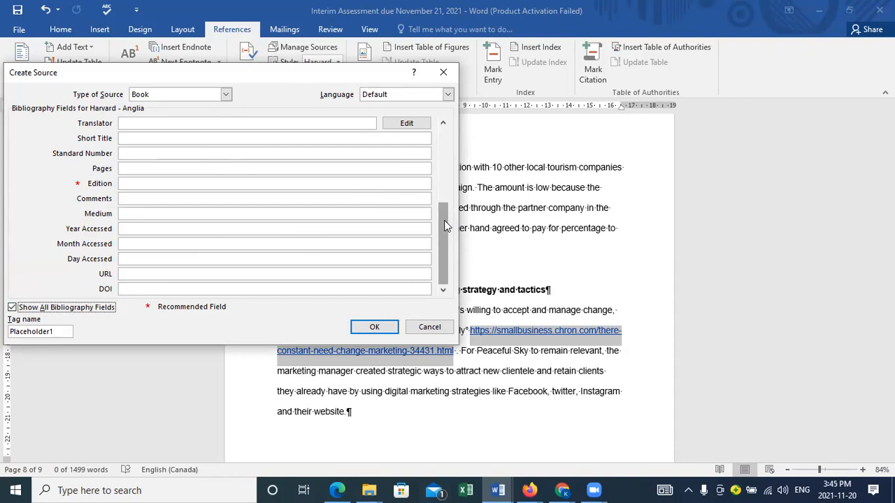
left_click_drag(446, 225, 446, 201)
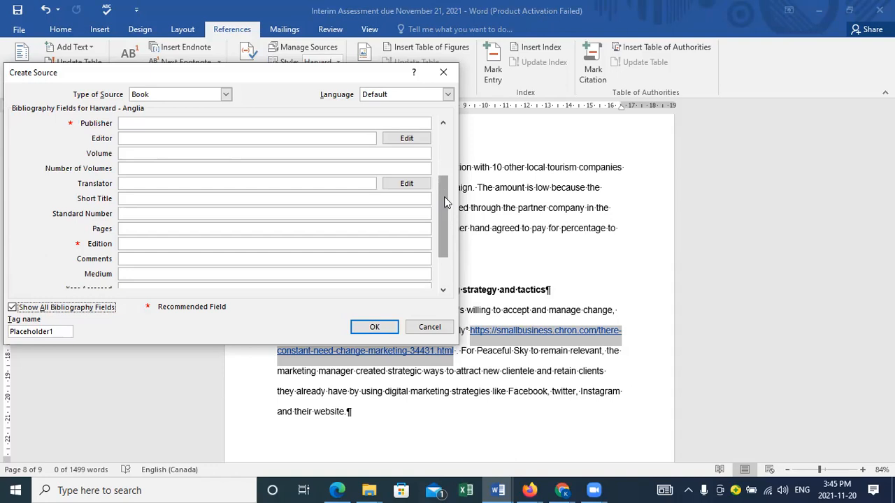
left_click_drag(445, 197, 447, 124)
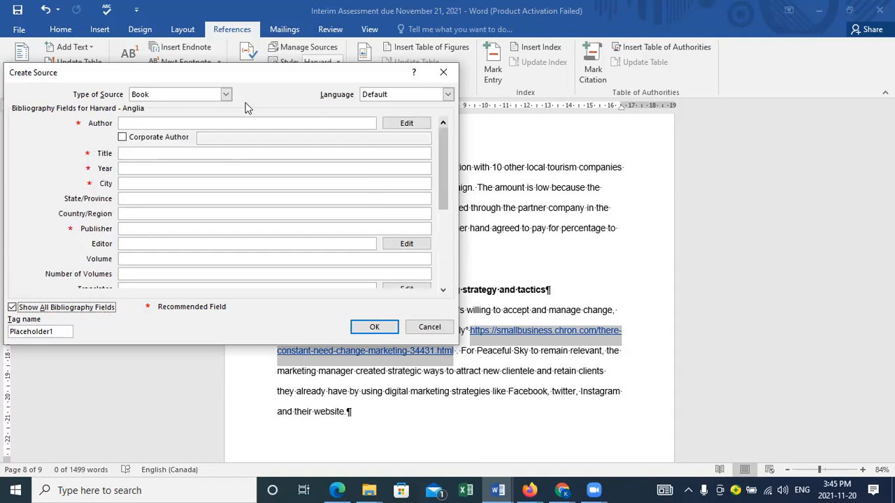
Step: Try the Journal Article and Web site source types for the new source, and close it without saving
left_click(226, 95)
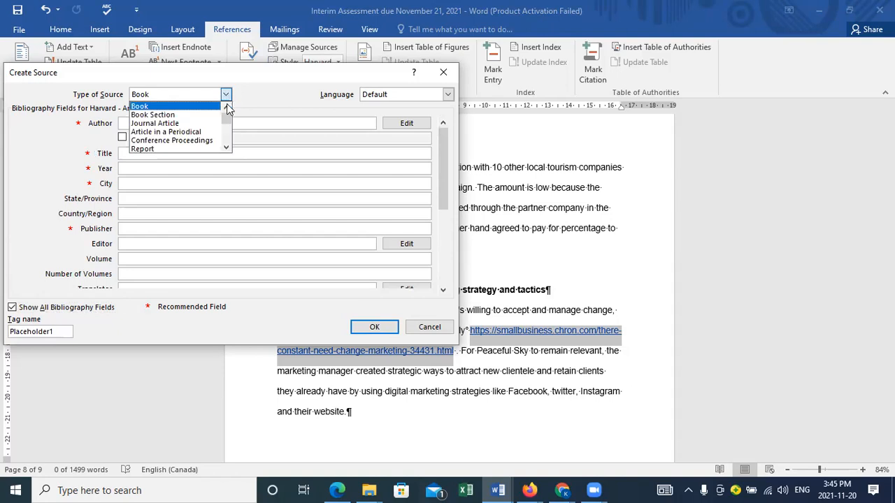
mouse_move(227, 120)
left_mouse_down()
mouse_move(226, 132)
mouse_move(226, 116)
left_mouse_up()
left_click(171, 126)
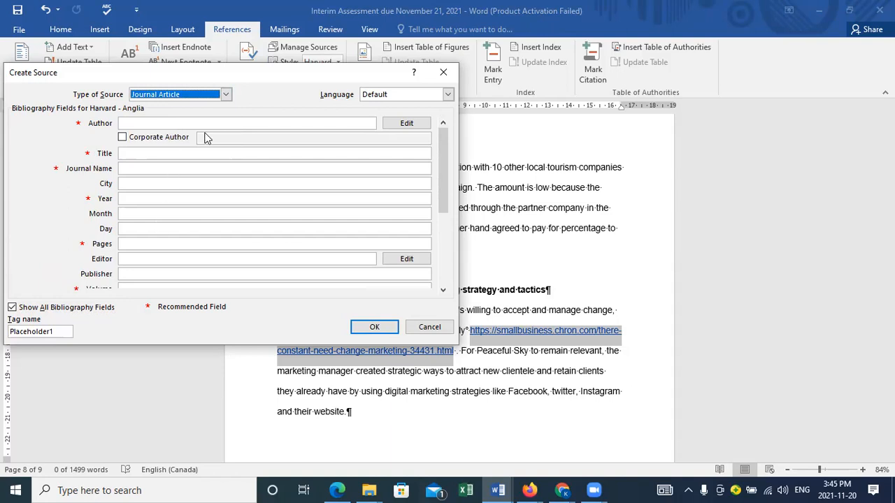
left_click(225, 95)
mouse_move(227, 114)
left_mouse_down()
mouse_move(228, 145)
mouse_move(227, 124)
left_mouse_up()
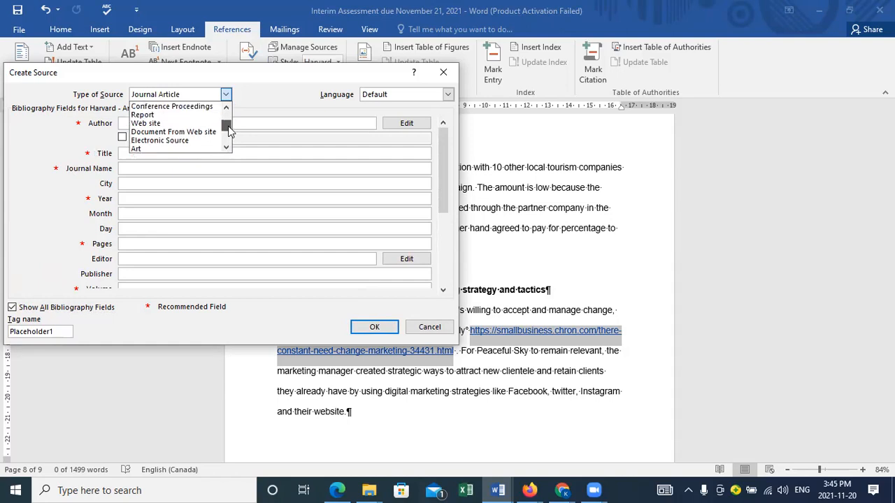
left_click(179, 143)
left_click(172, 127)
left_click(172, 124)
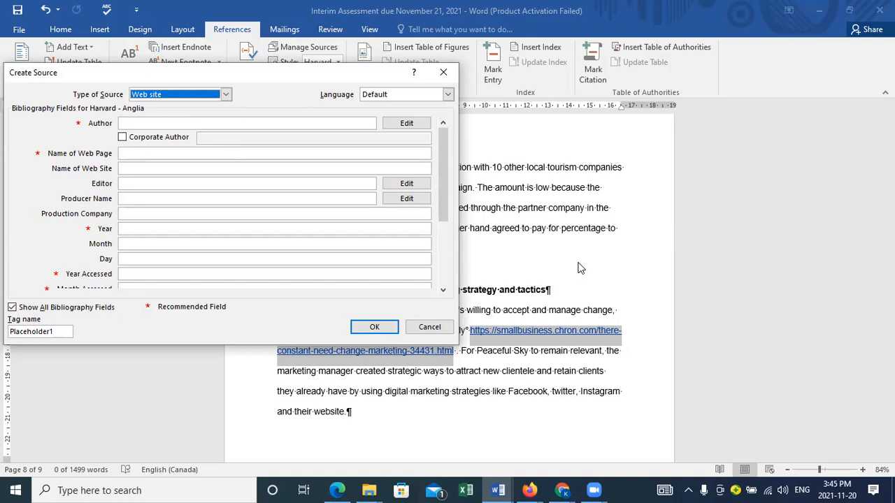
left_click(450, 74)
Step: Add a space after "constantly" in the summary and start a new Web site source there with all bibliography fields shown
left_click(402, 308)
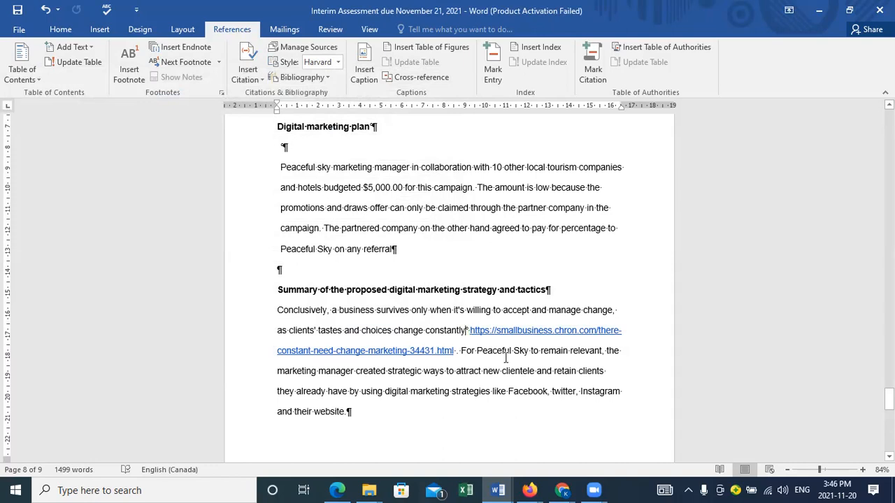
key("ctrl+z")
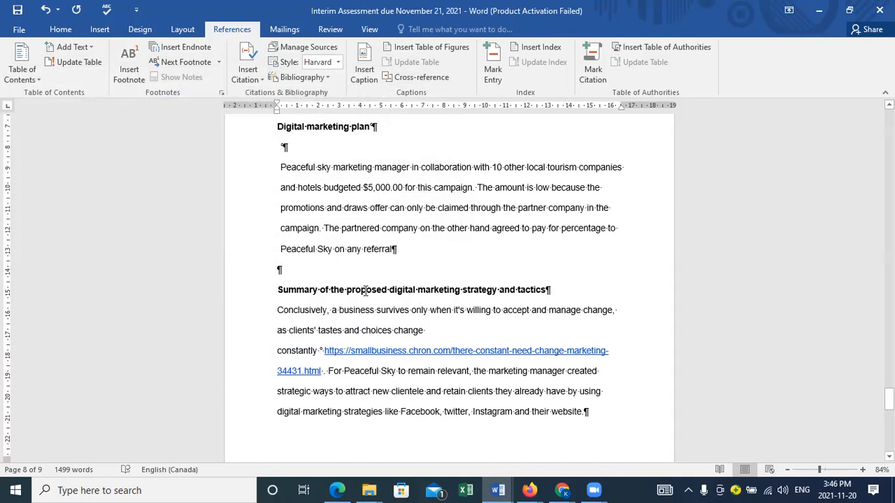
left_click(264, 79)
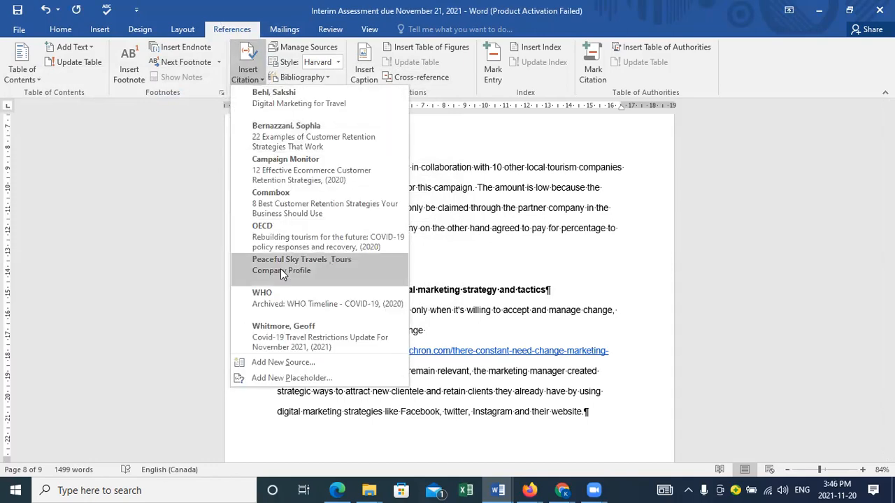
left_click(268, 363)
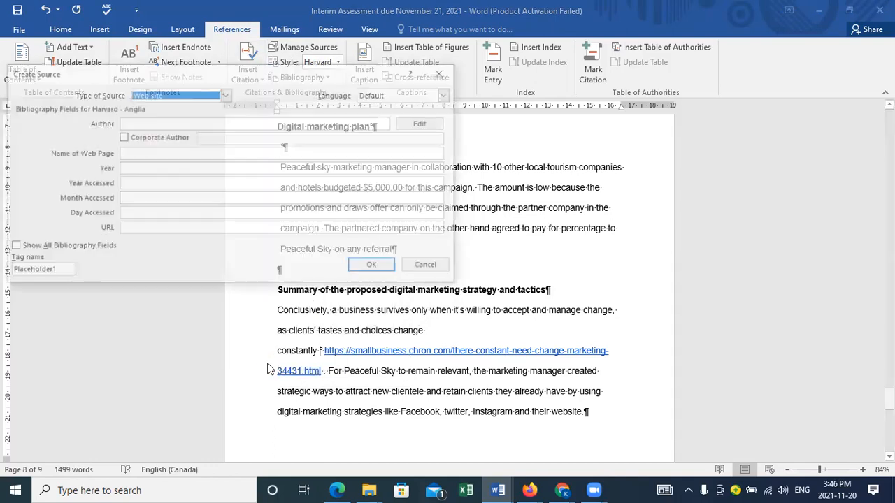
left_click(12, 247)
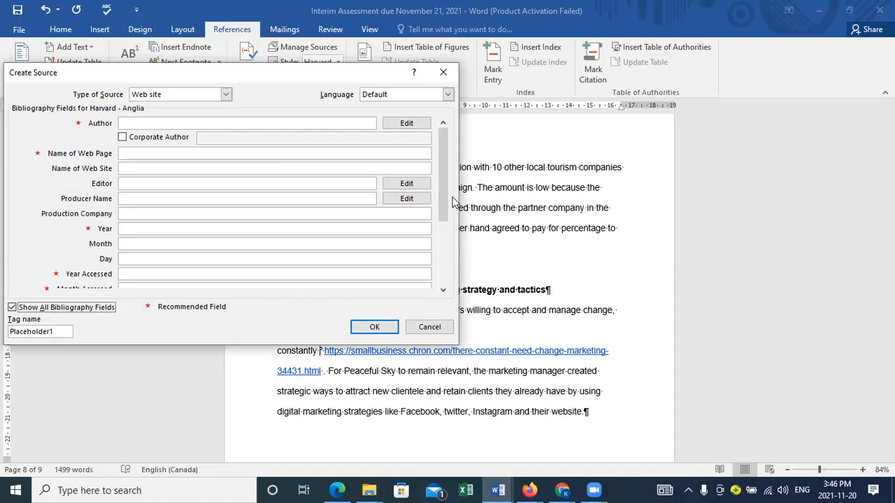
left_click_drag(447, 189, 446, 253)
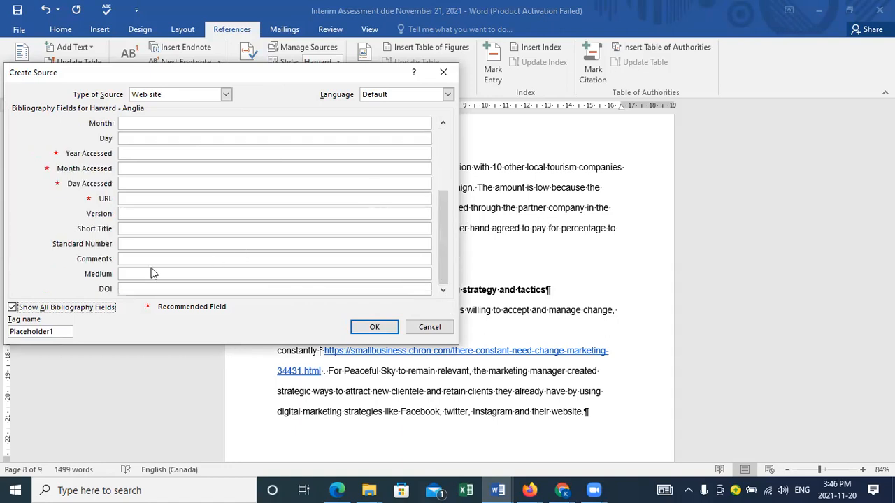
left_click(154, 198)
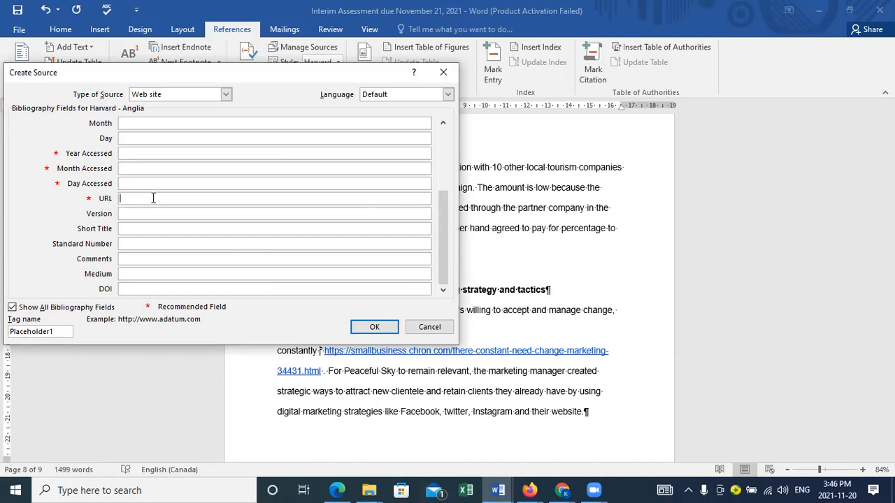
type("https://smallbusiness.chron.com/there-constant-need-change-marketing-34431.html")
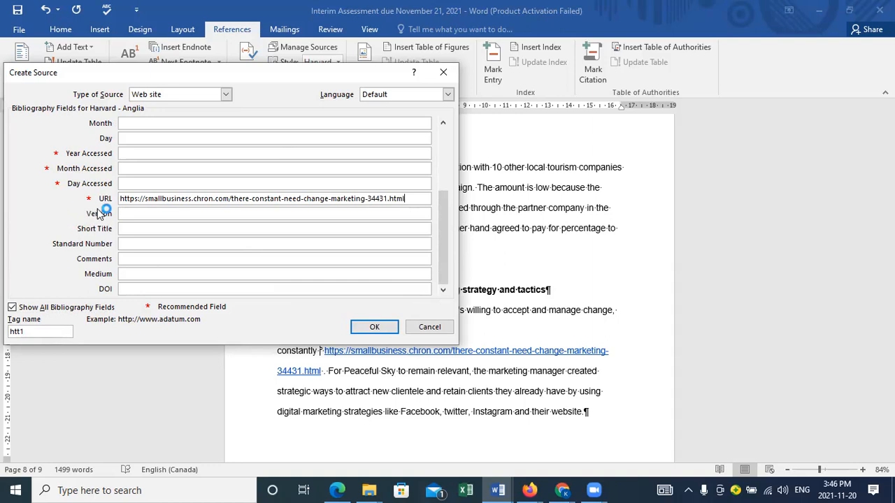
Step: Set the source's access date to year 2021, month November and day 20, and insert it as a citation
left_click(151, 153)
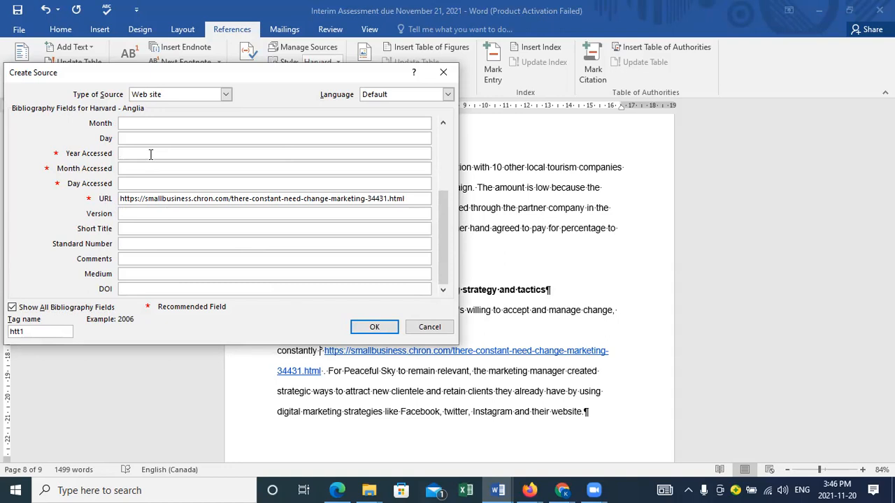
type("2021")
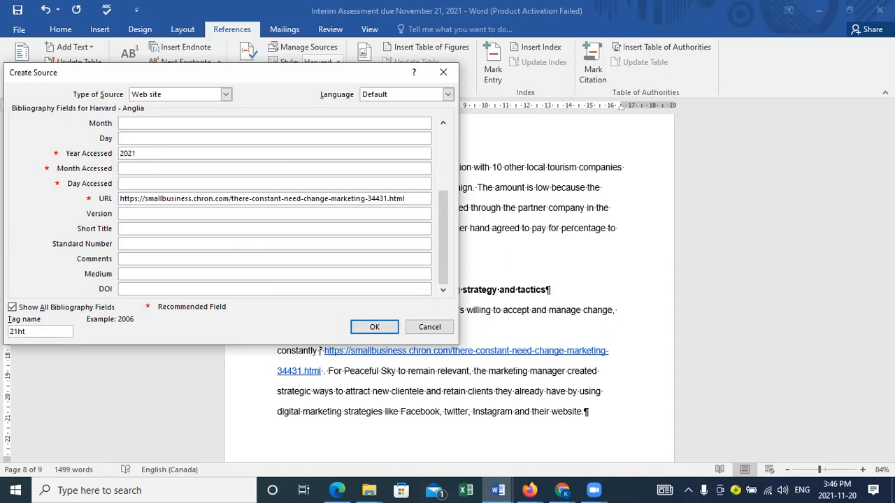
key("Tab")
type("November")
key("Tab")
type("20")
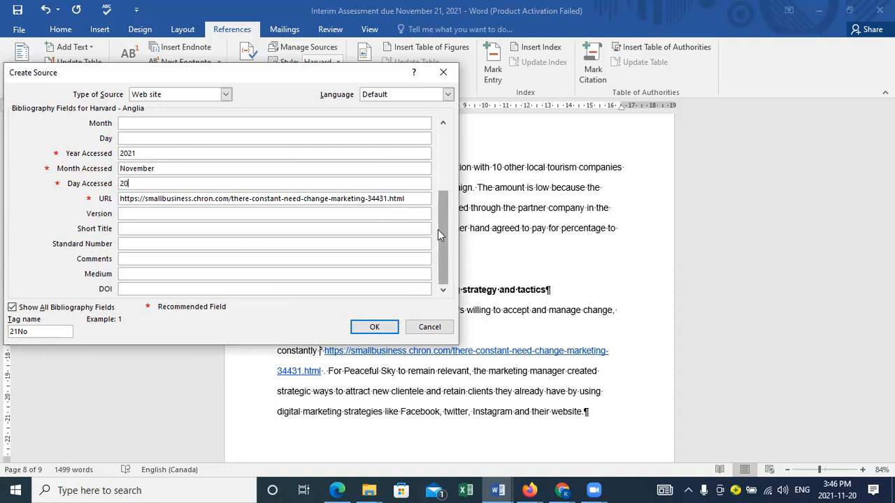
left_click_drag(445, 227, 444, 88)
left_click_drag(443, 235, 446, 153)
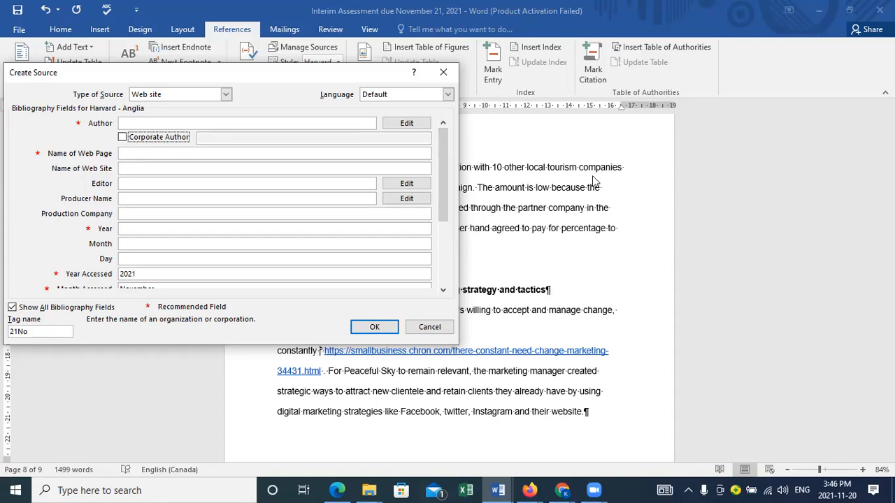
left_click(377, 326)
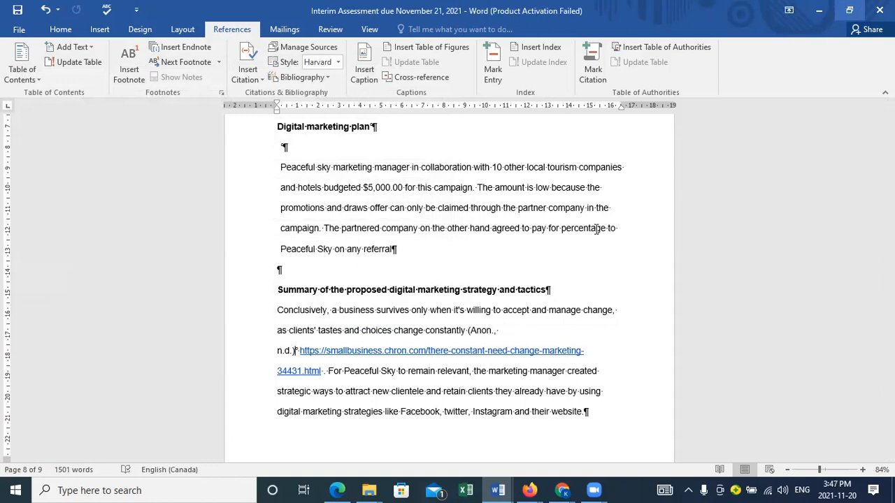
Step: Review the source details behind the new citation in the summary and close them without changes
left_click(485, 330)
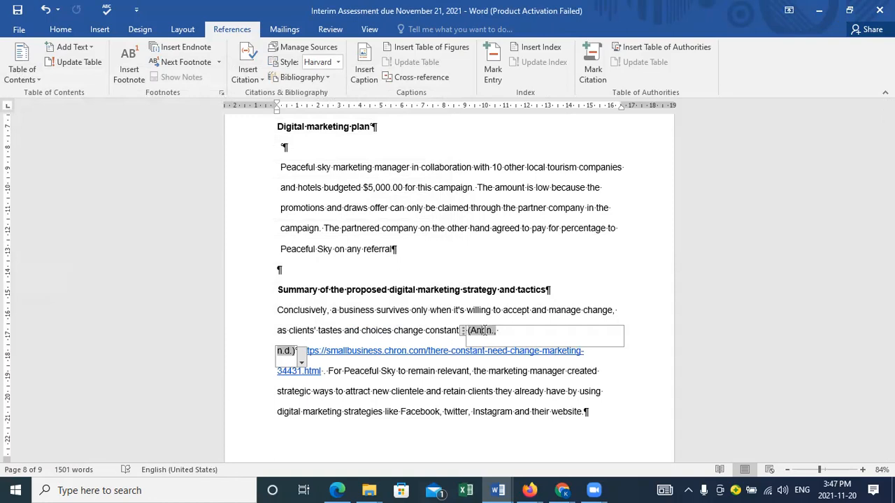
left_click(301, 365)
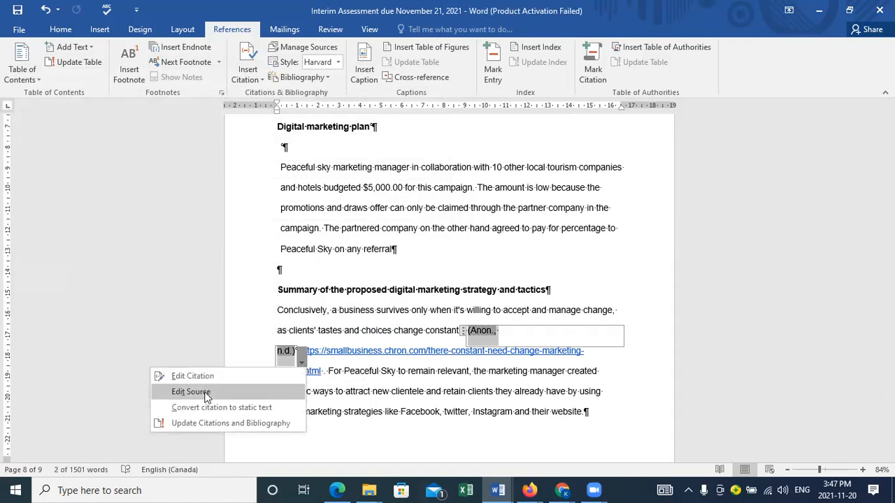
left_click(191, 393)
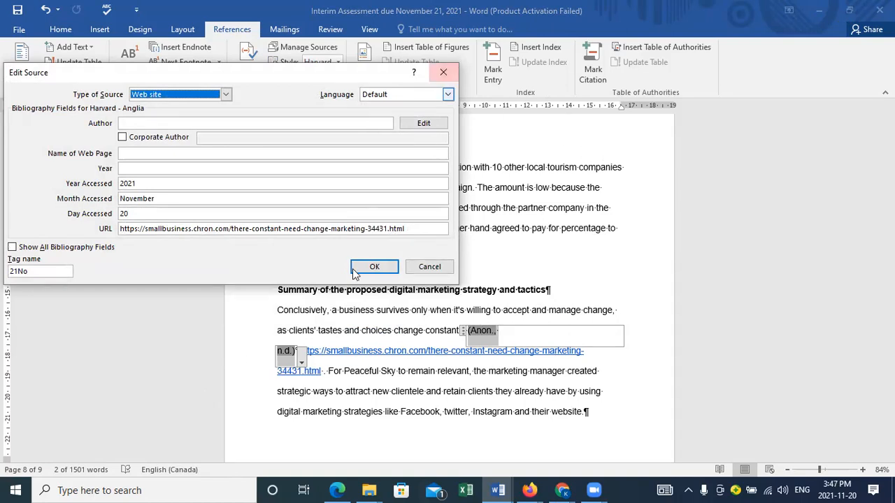
left_click(374, 267)
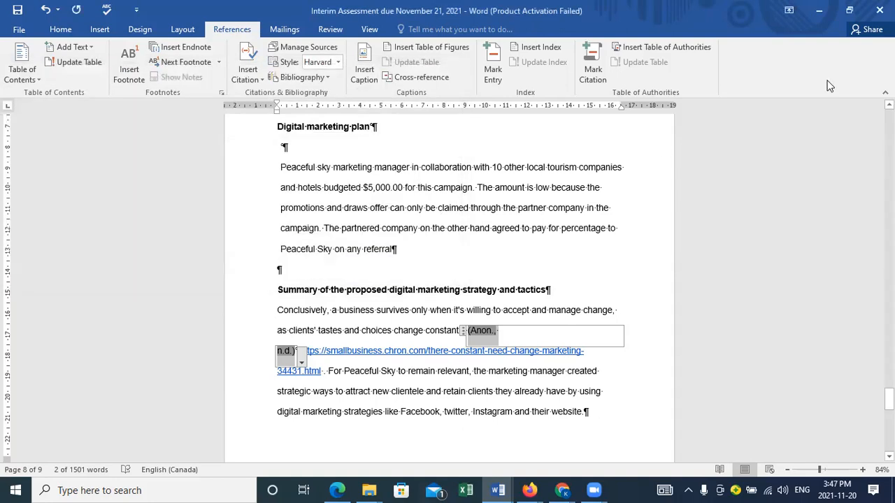
Step: Reduce the assessment document from full screen and place its window beside the Chron article
left_click(850, 13)
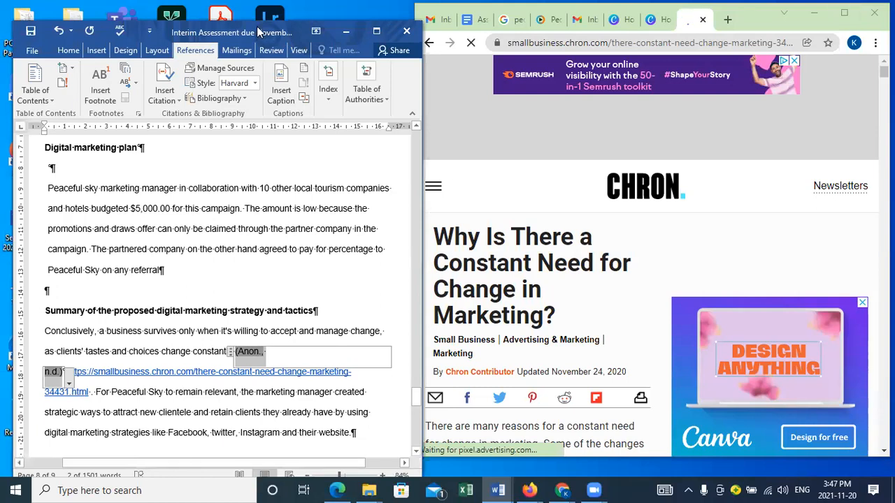
left_click_drag(256, 28, 251, 11)
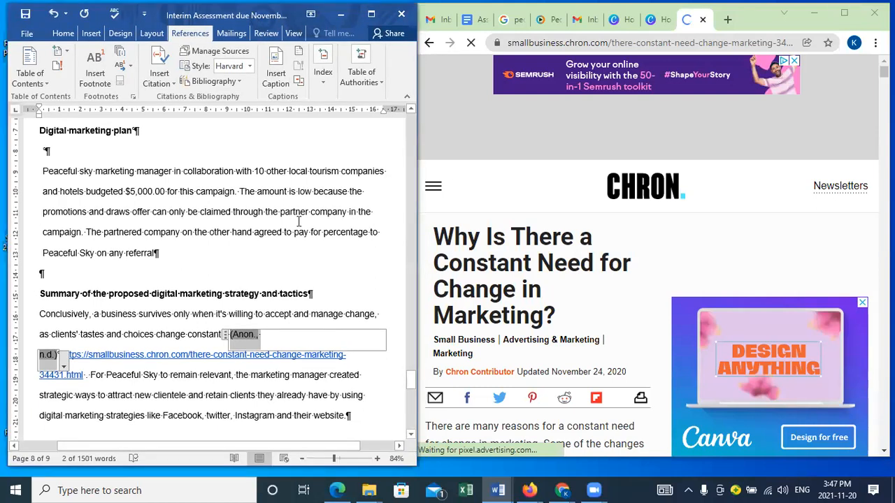
left_click(336, 193)
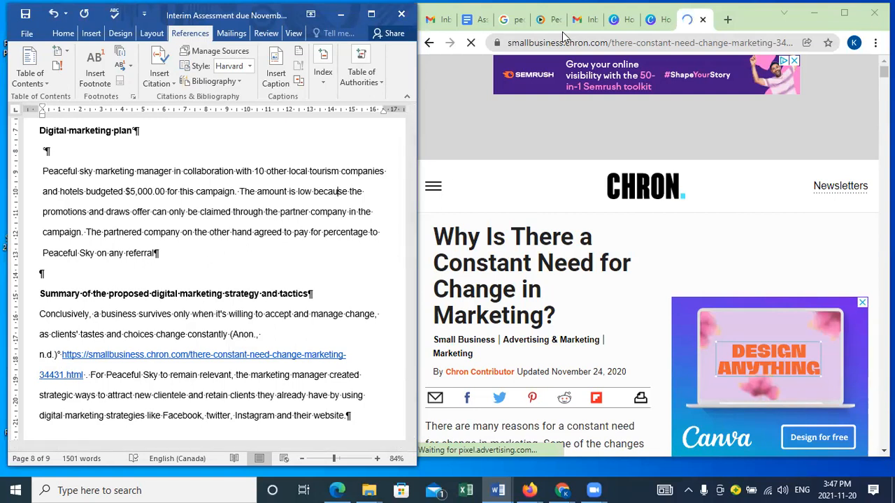
Step: Switch to the browser and look through the Chron article from its heading to the footer for author and publication details
left_click(562, 32)
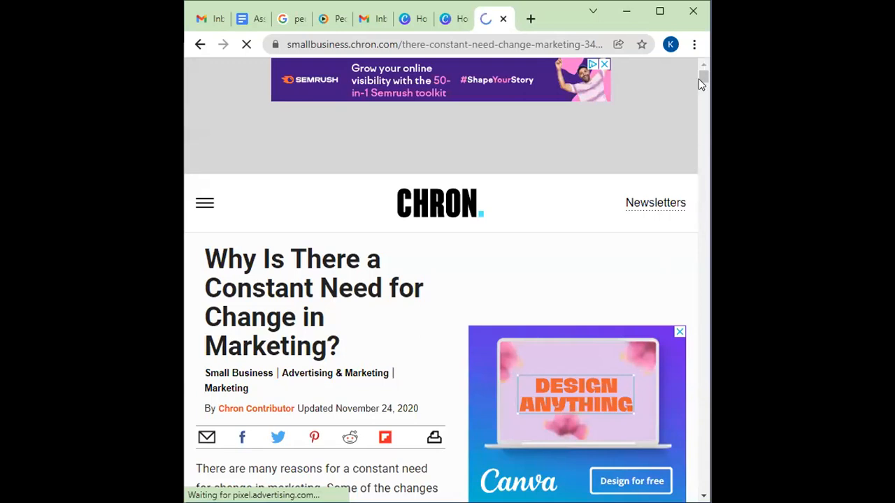
left_click_drag(700, 78, 700, 79)
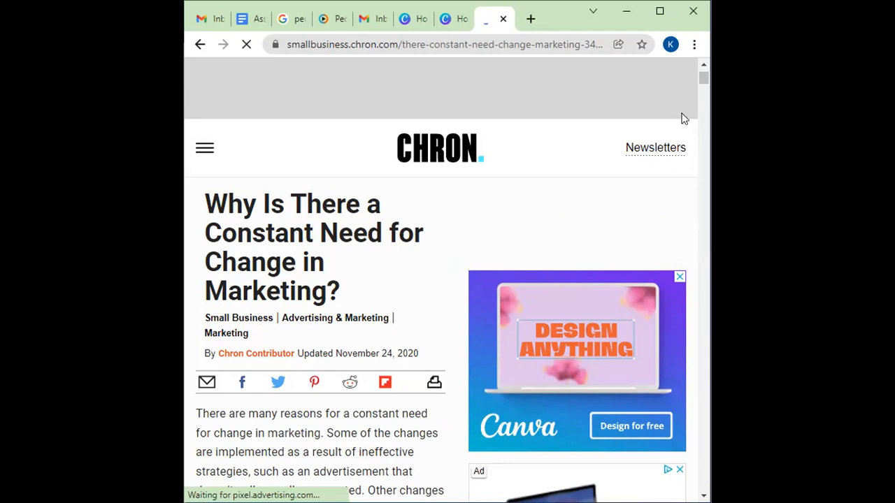
left_click_drag(704, 80, 684, 498)
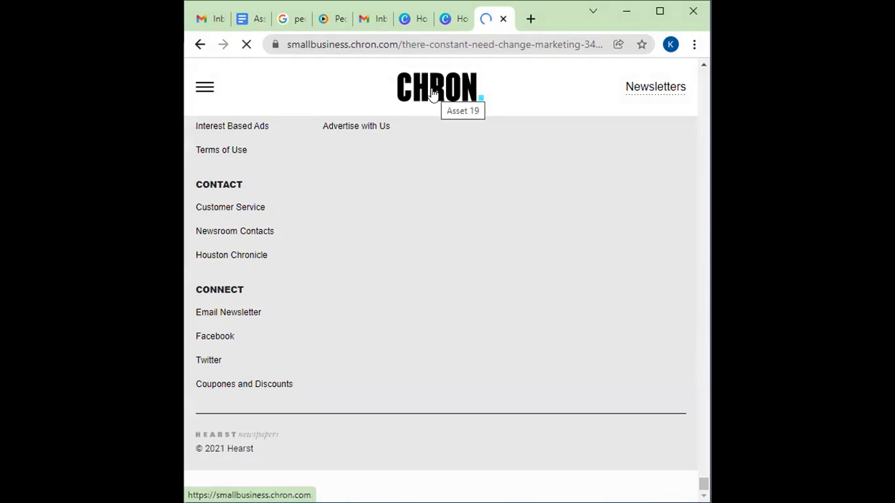
left_click_drag(704, 484, 704, 76)
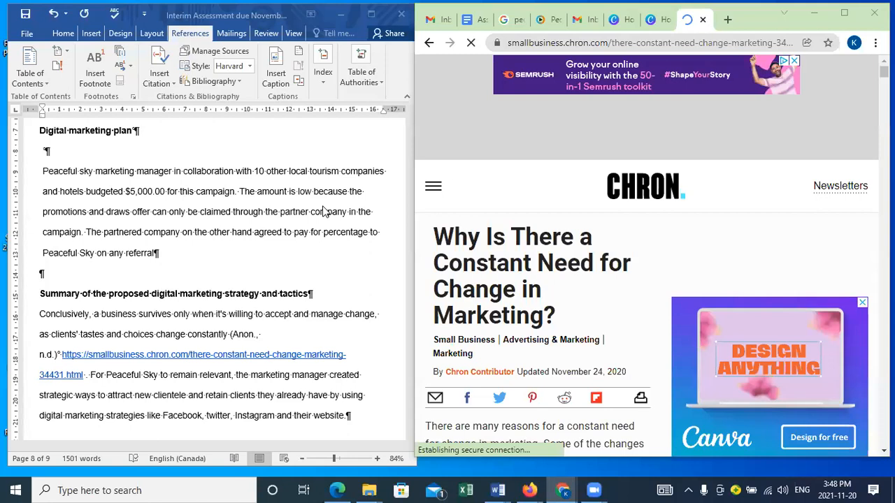
Step: Return to the document, widen its window slightly and open the new citation's source for editing with all bibliography fields shown
left_click(417, 234)
left_click_drag(416, 233, 420, 232)
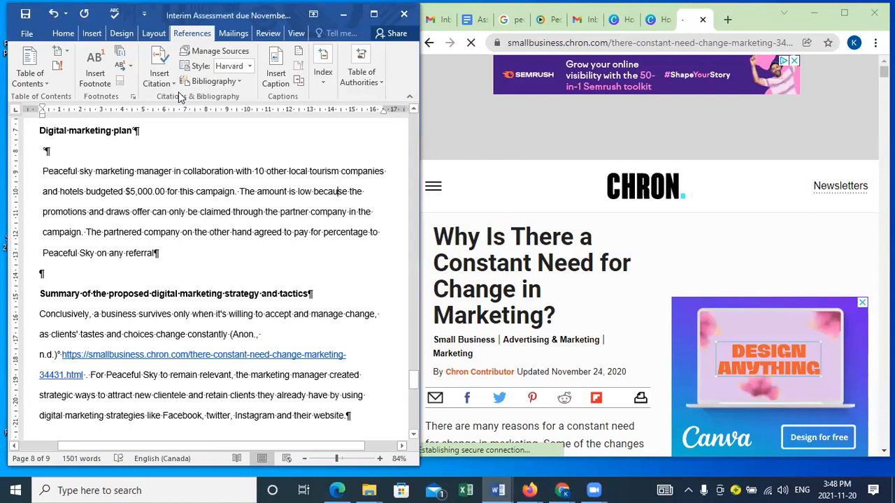
left_click(247, 330)
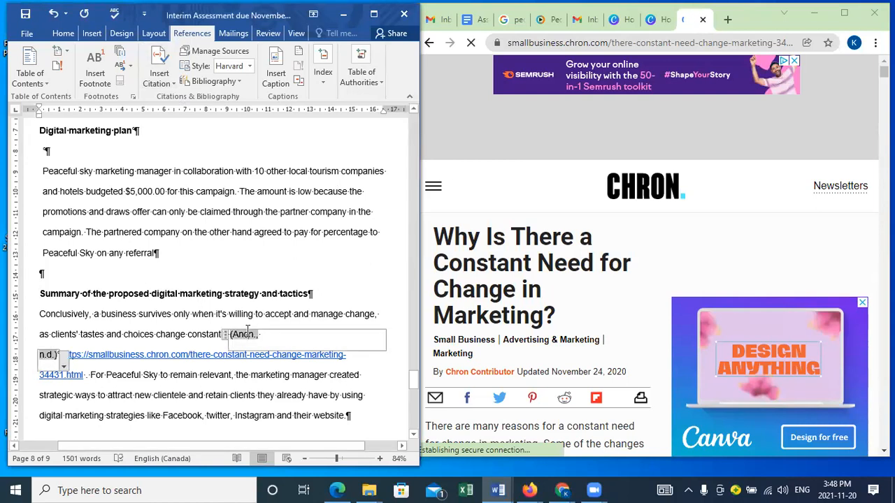
left_click(62, 367)
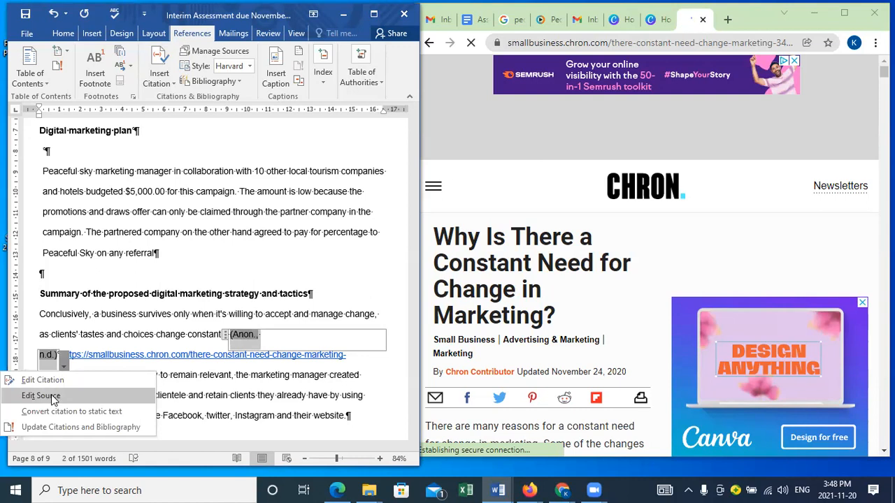
left_click(51, 395)
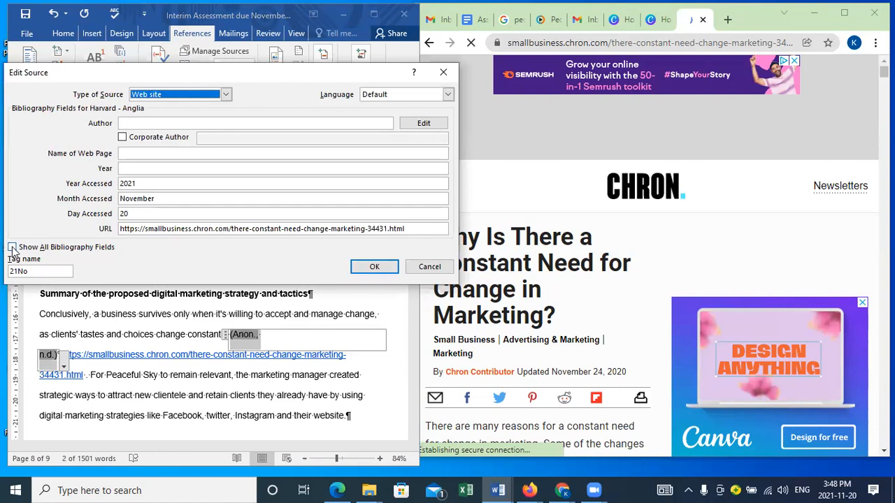
left_click(12, 247)
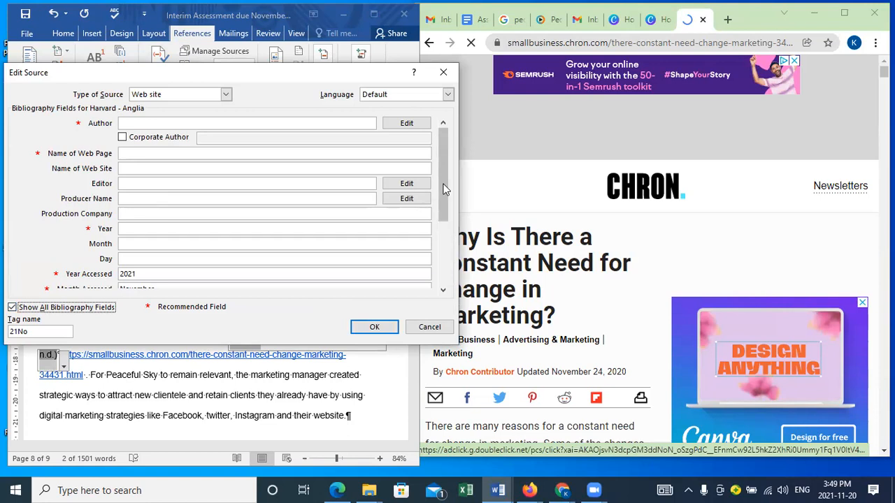
Step: Mark the source as having a corporate author and enter Chron Contributor as its name
left_click(276, 123)
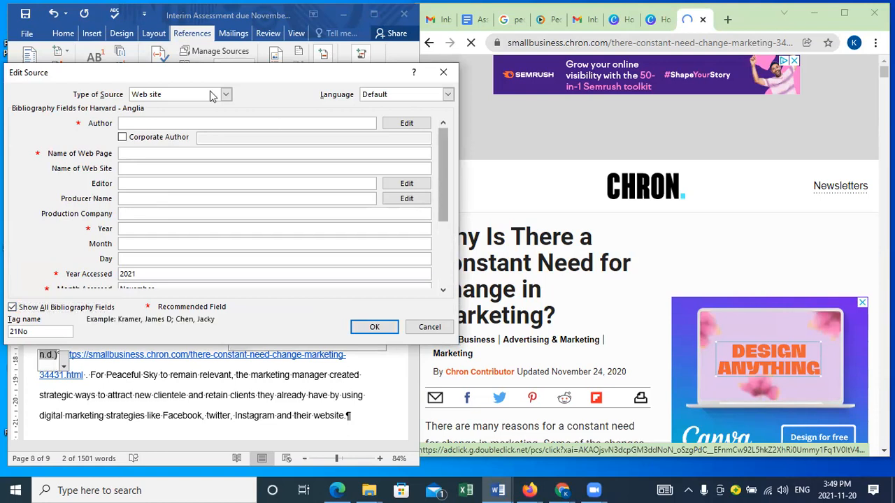
left_click(124, 138)
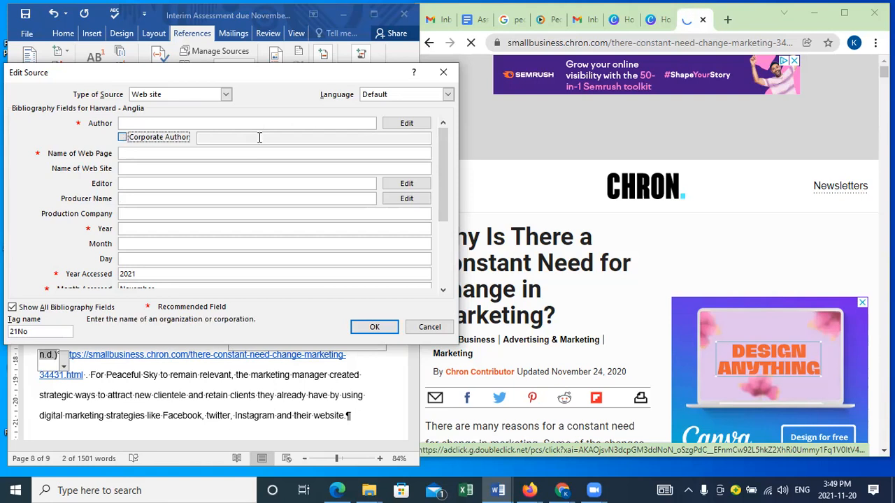
left_click(258, 138)
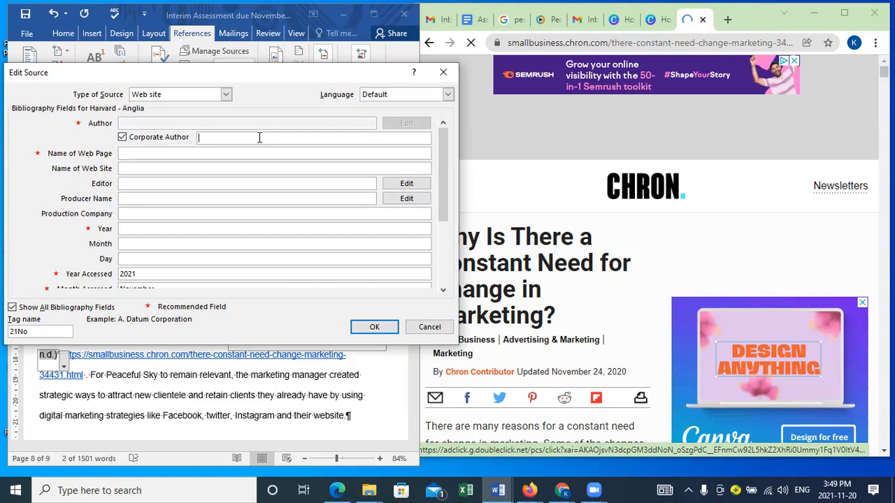
type("Chron Contributor")
key("Tab")
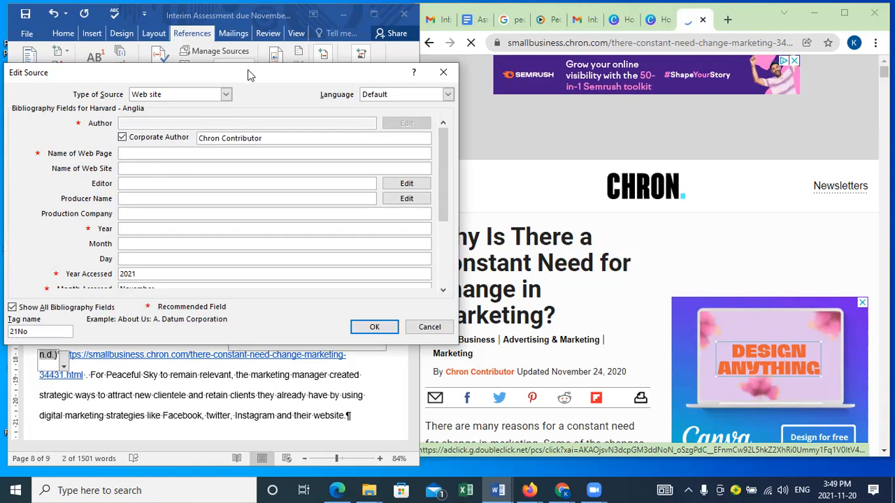
Step: Move the source dialog clear of the article and name the web page "Why Is There a Constant Need for Change in Marketing?"
left_click_drag(251, 75, 214, 40)
type("Why Is There a")
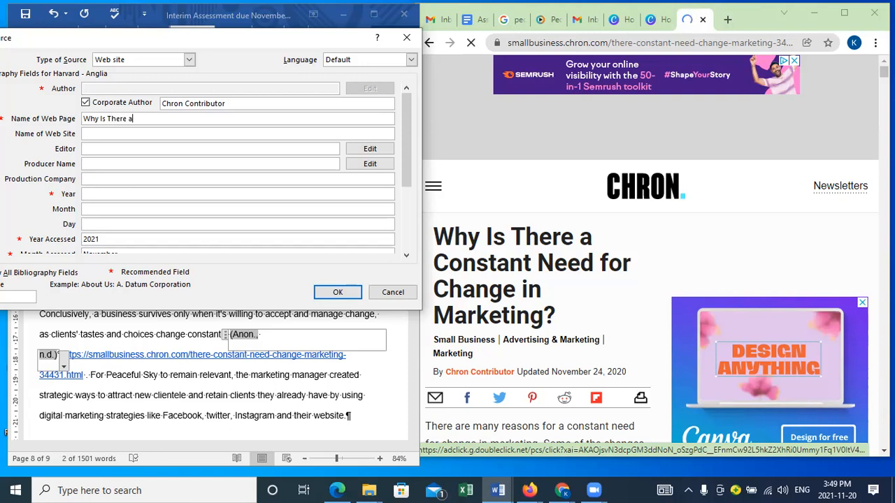
type(" Constant Need for Change in Market")
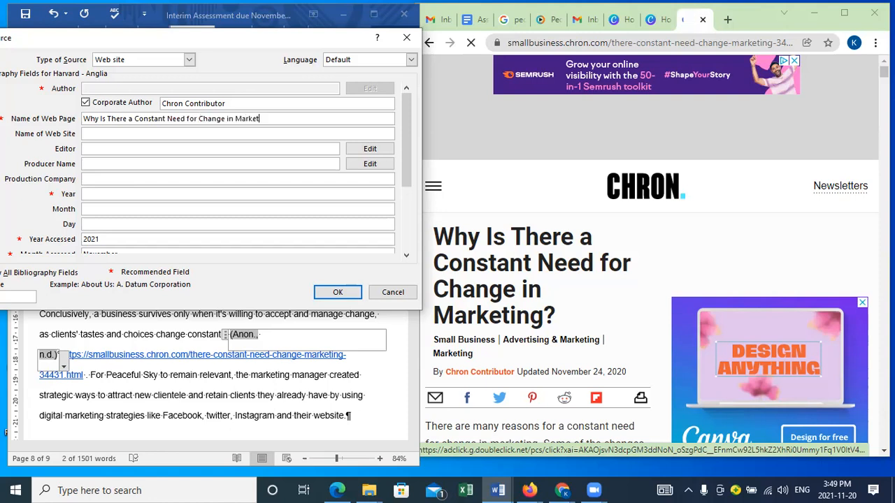
type("ing?")
Step: Enter CHRON as the source's Web site name
left_click(110, 134)
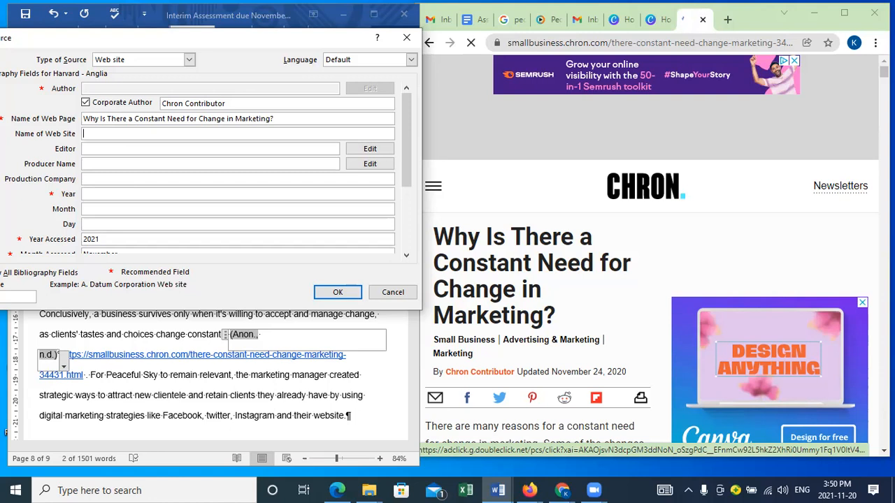
type("CHRON")
Step: Enter Chron Contributor as the source's producer name
left_click(88, 164)
type("CHRP")
key("BackSpace")
type("ON")
key("BackSpace")
key("BackSpace")
key("BackSpace")
key("BackSpace")
key("BackSpace")
type("hron co")
key("BackSpace")
key("BackSpace")
type("Contribiu")
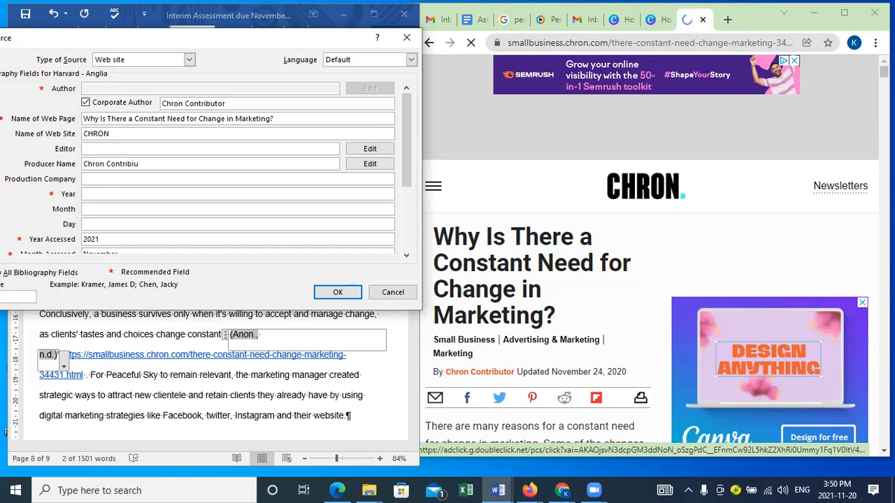
key("BackSpace")
key("BackSpace")
type("utor")
Step: Find the publisher in the Chron page's footer and enter HEARST Neespapers as the source's production company
left_click(97, 180)
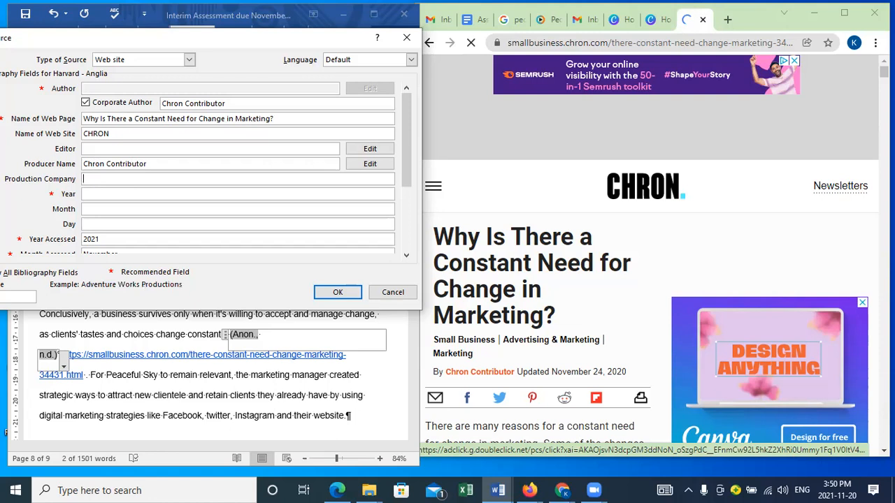
left_click_drag(884, 71, 855, 437)
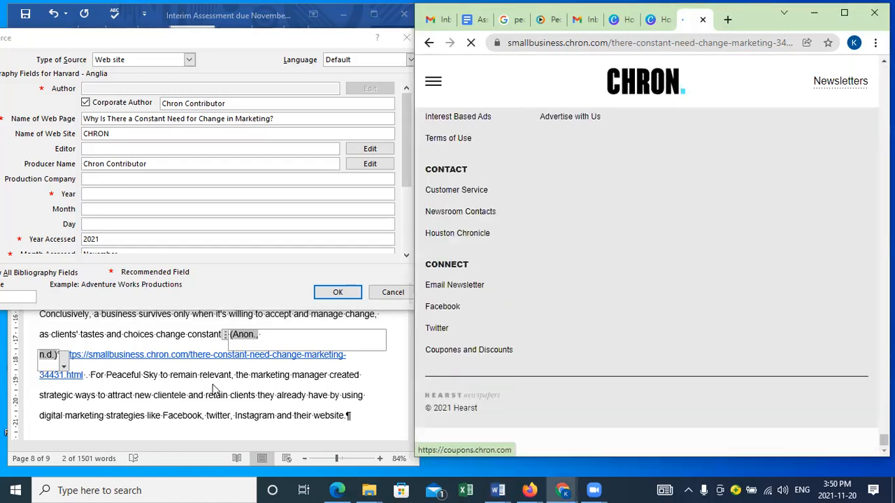
left_click(107, 178)
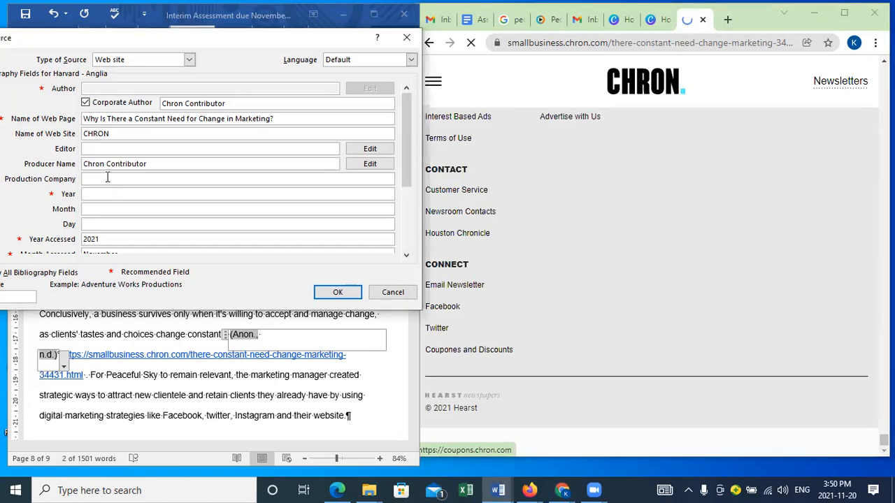
type("HEARST Neespapers")
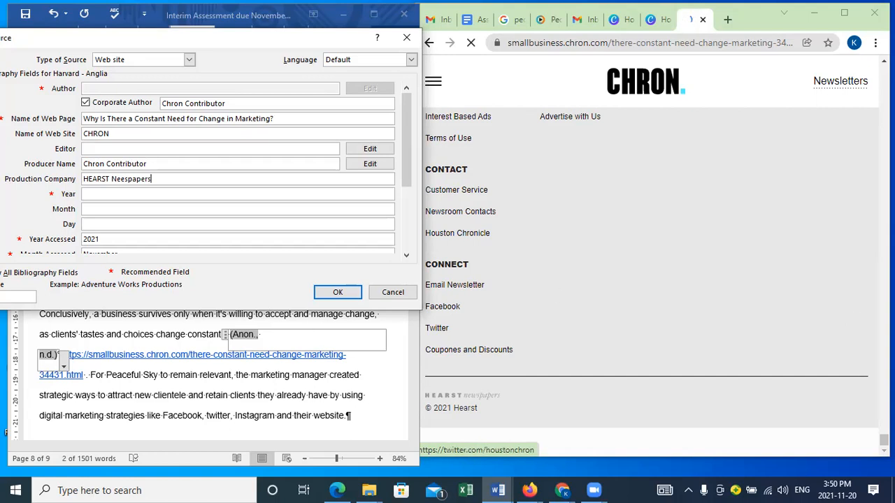
Step: Return to the article's heading for its date and enter year 20220, month November and day 24 in the source
left_click_drag(884, 440, 884, 199)
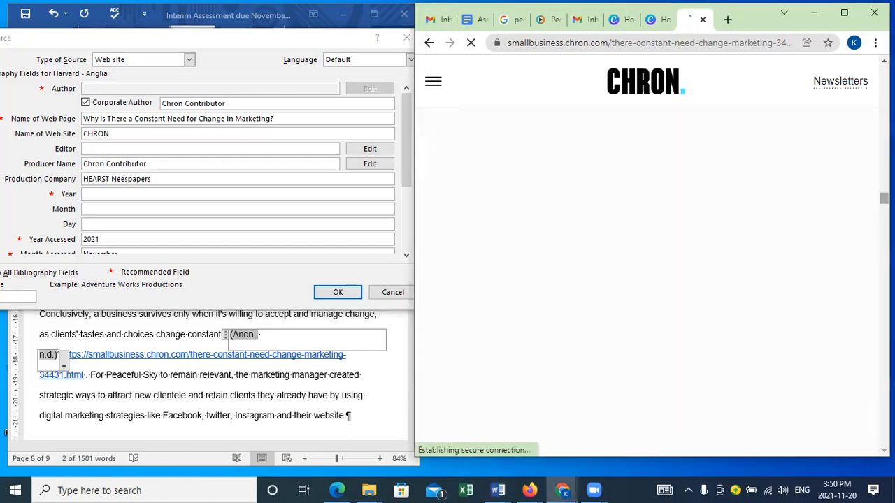
left_click(114, 193)
type("20220")
key("Tab")
type("November")
key("Tab")
type("24")
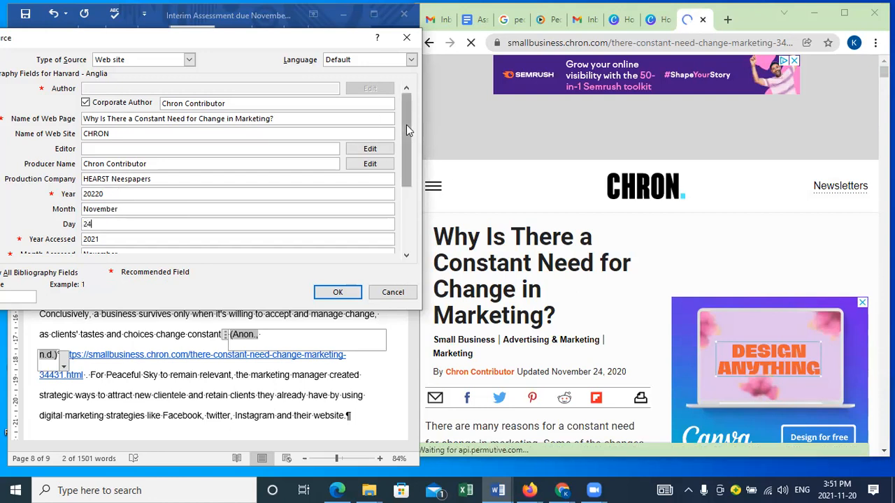
key("Tab")
Step: Check the source's remaining fields and save it, updating both the master list and the current document
left_click_drag(406, 138, 405, 196)
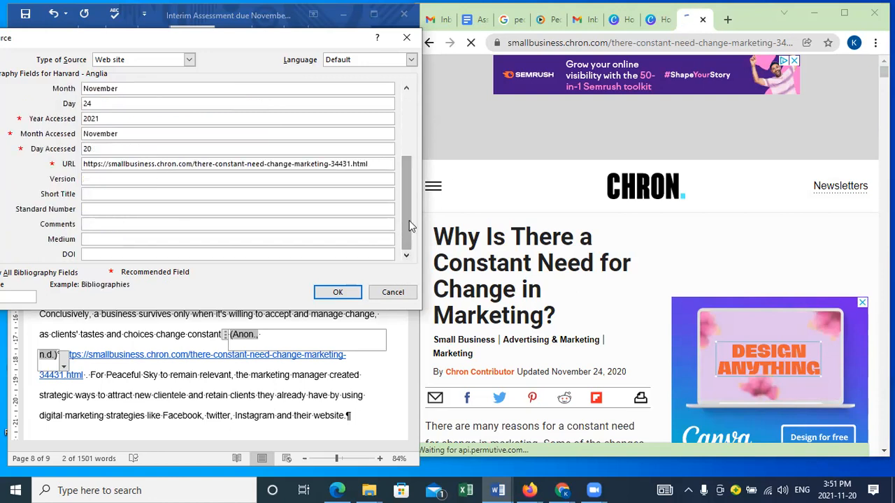
left_click_drag(407, 195, 408, 145)
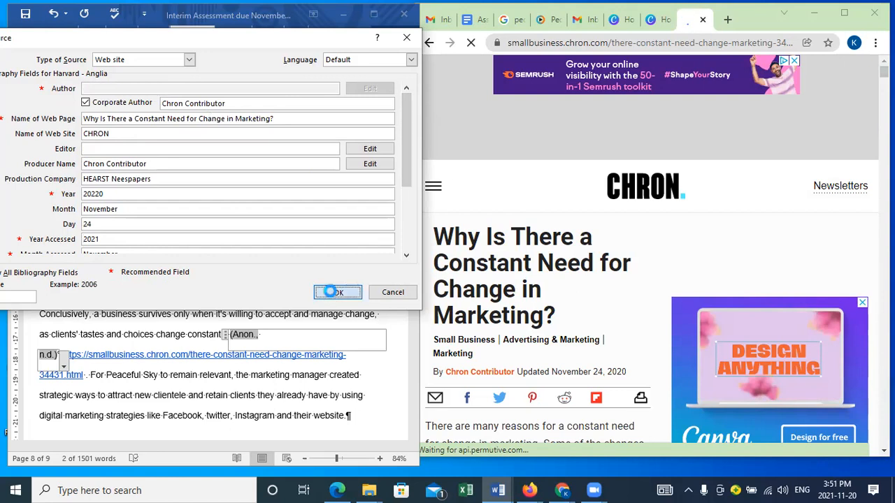
left_click(335, 295)
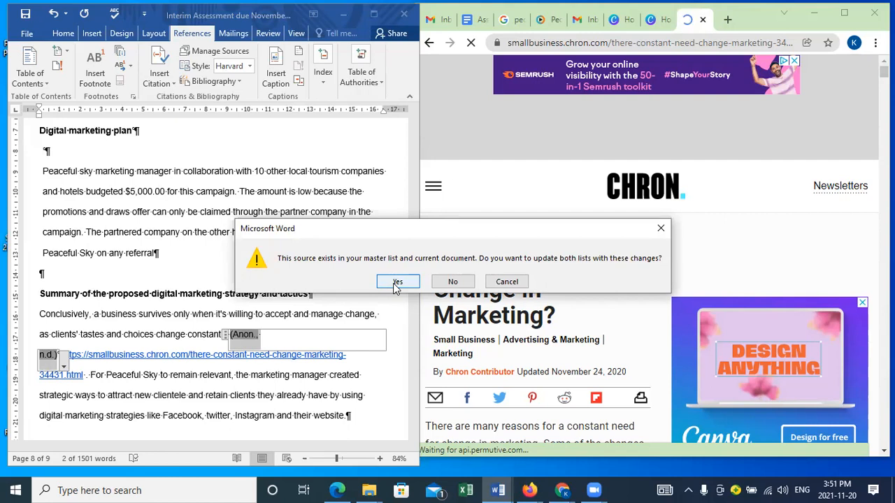
left_click(396, 282)
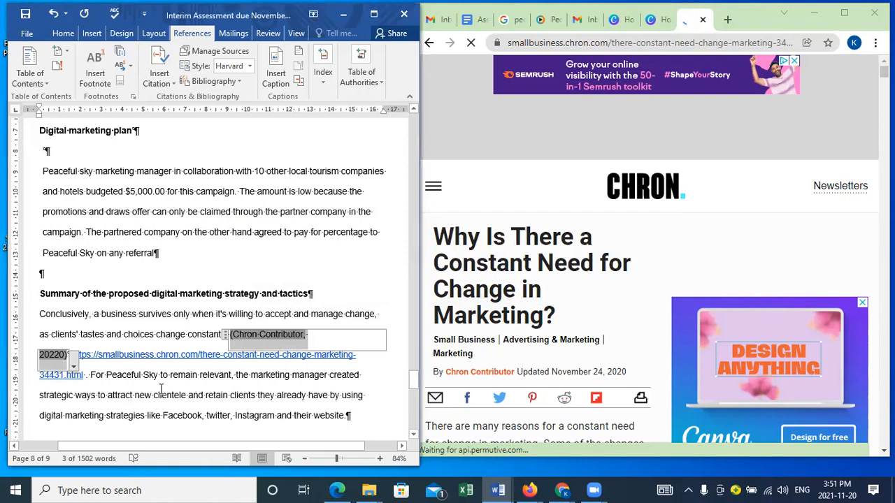
Step: Correct the cited source's year to 2020 and save the change to both the master list and the current document
left_click(57, 355)
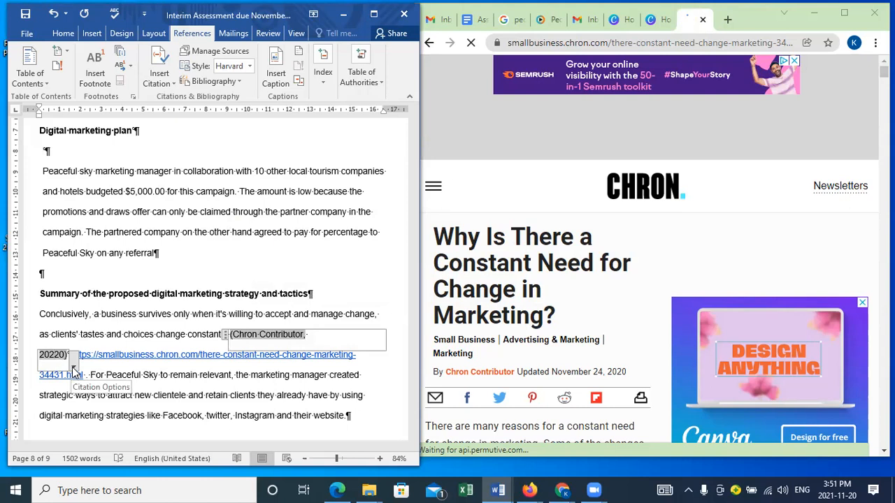
left_click(74, 369)
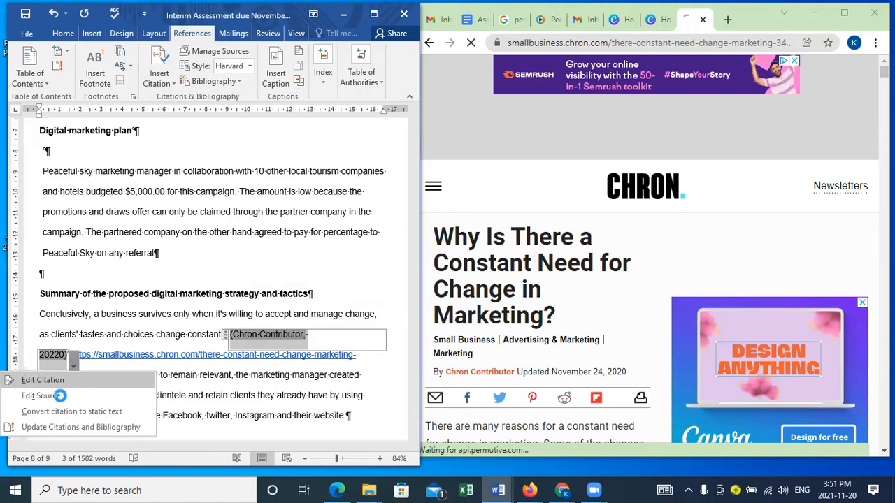
left_click(44, 396)
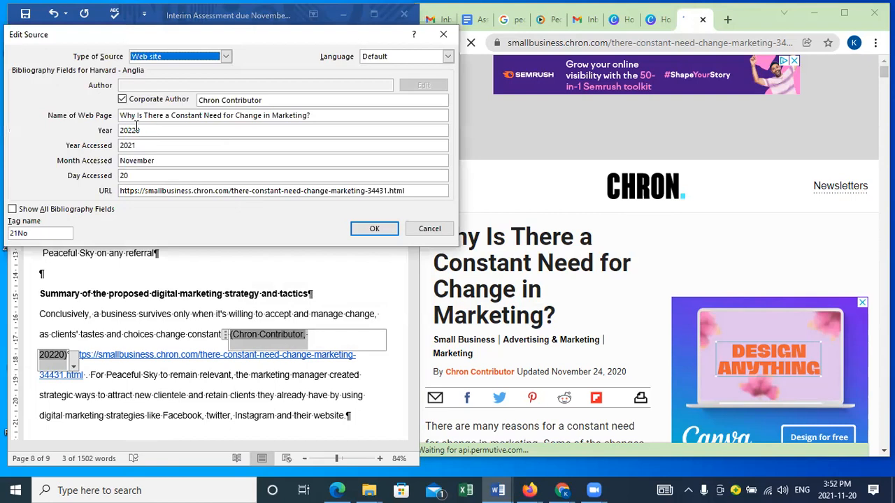
left_click(143, 129)
key("BackSpace")
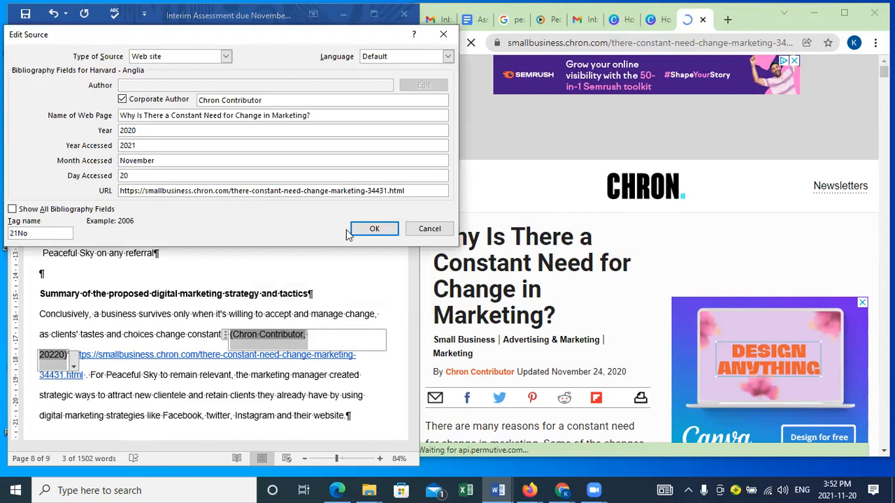
left_click(12, 210)
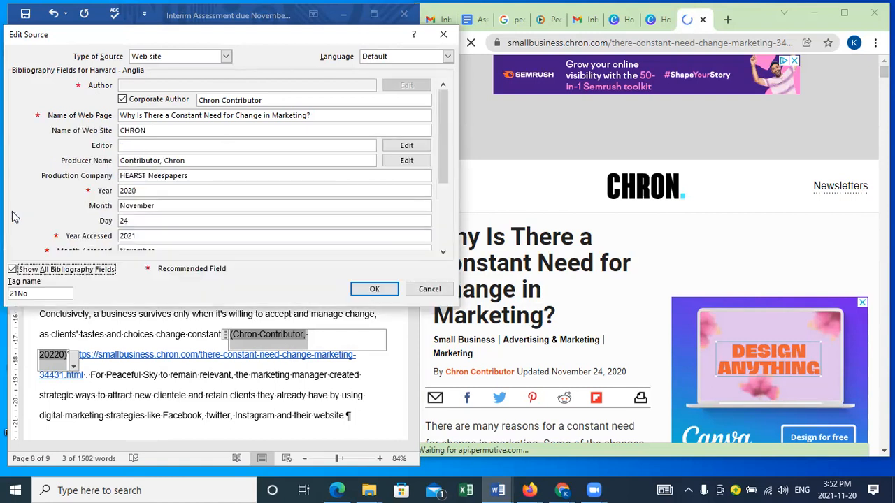
left_click(374, 290)
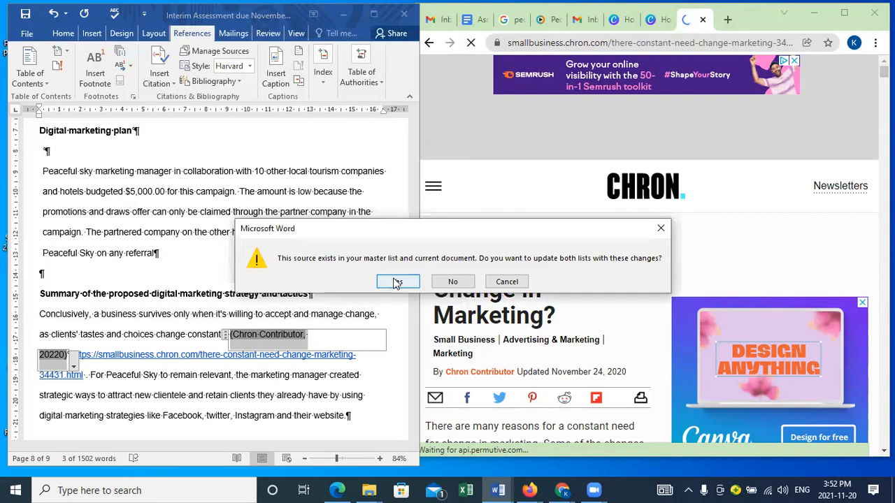
left_click(396, 282)
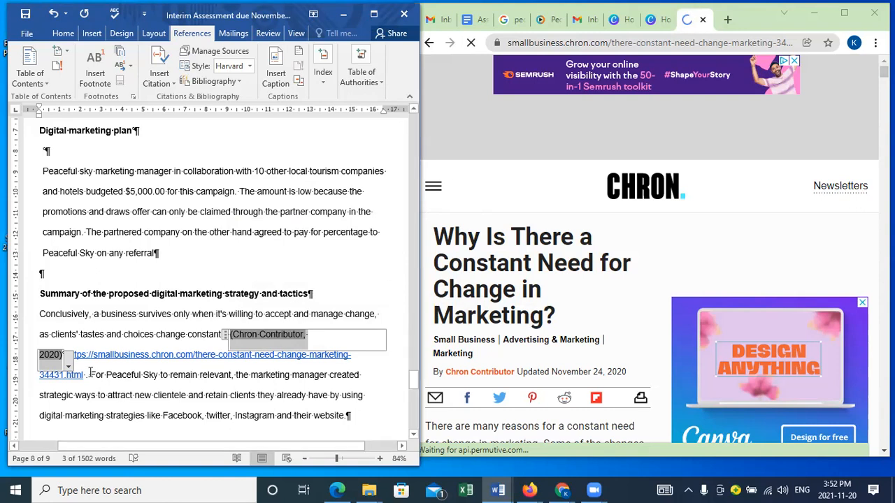
Step: Delete the smallbusiness.chron.com link that follows the citation in the summary
left_click(86, 375)
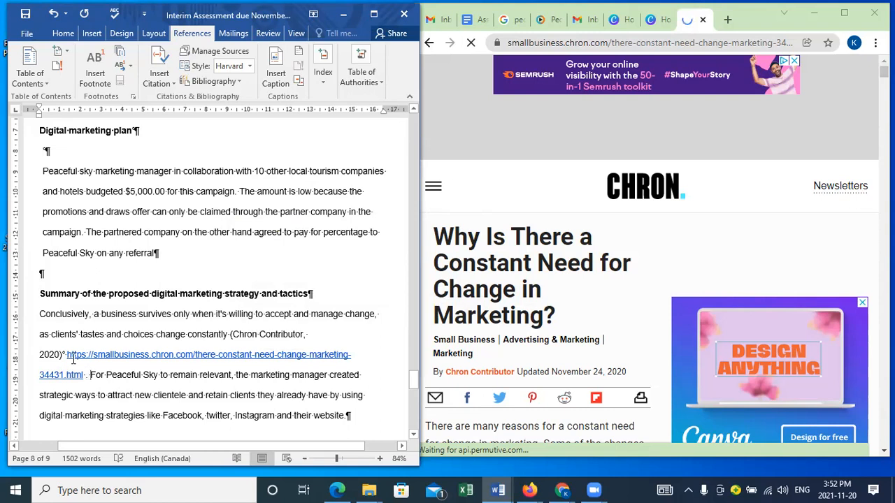
left_click(67, 356, "shift")
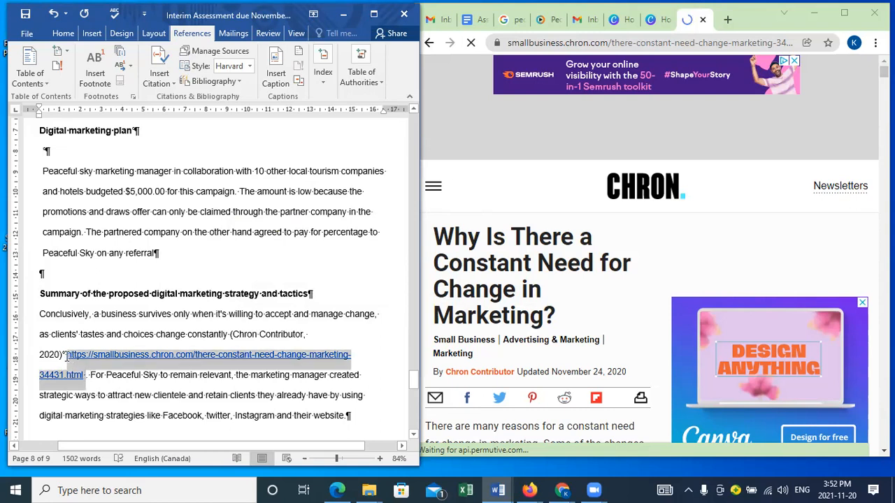
key("Delete")
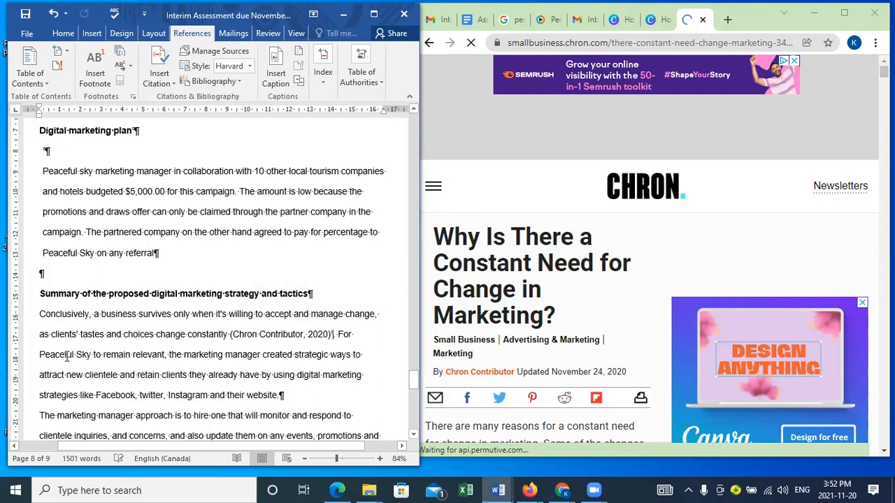
Step: Maximize the document window and hide the paragraph marks and other formatting symbols
left_click(63, 34)
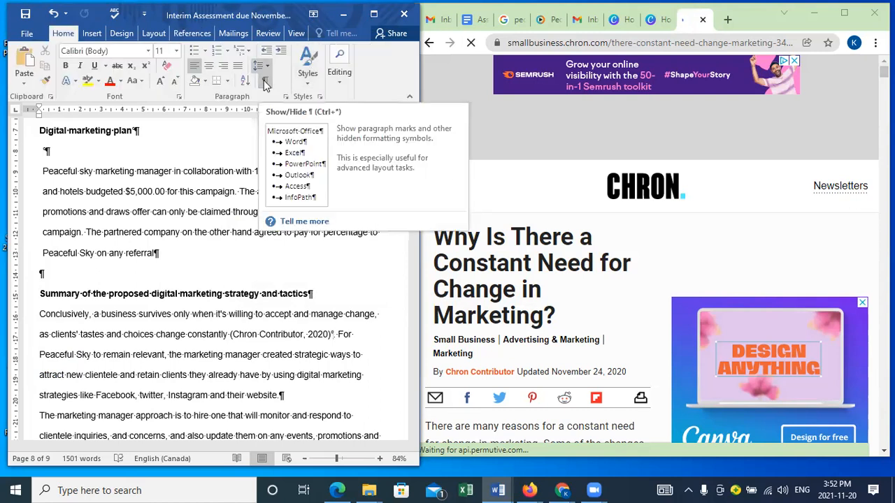
left_click(375, 14)
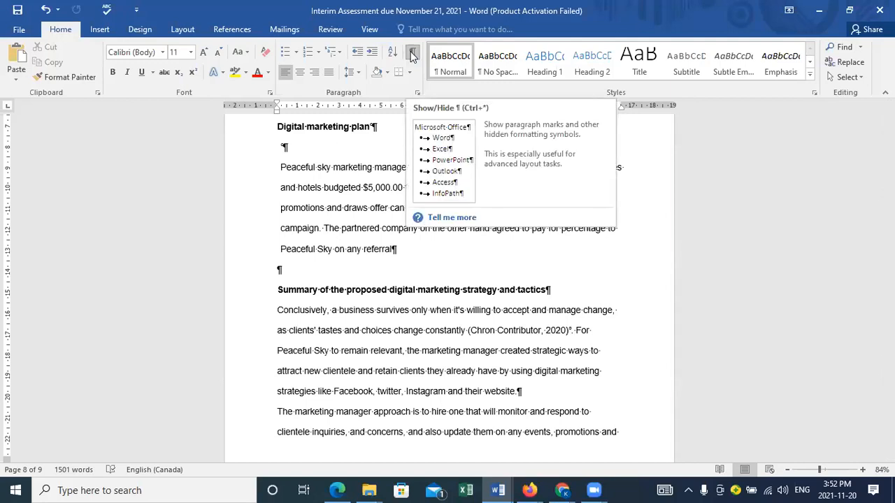
left_click(412, 56)
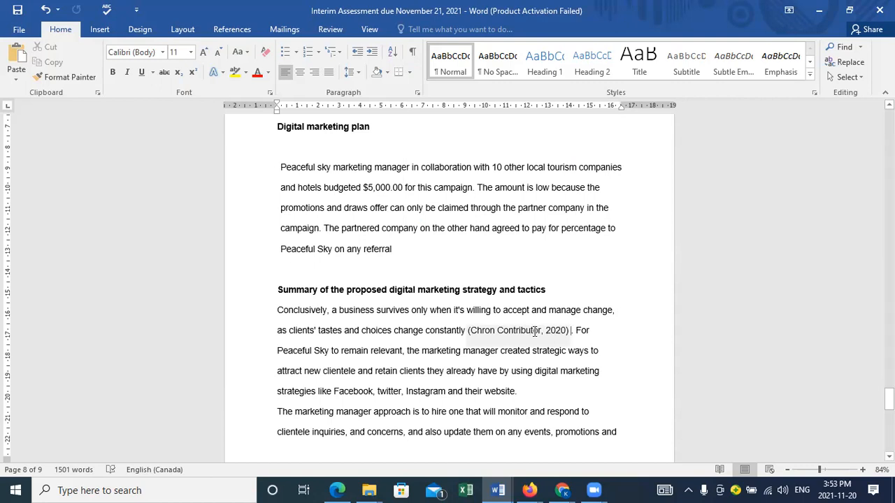
Step: Open the source behind the summary's Chron Contributor citation with all bibliography fields shown to review its details
left_click(535, 332)
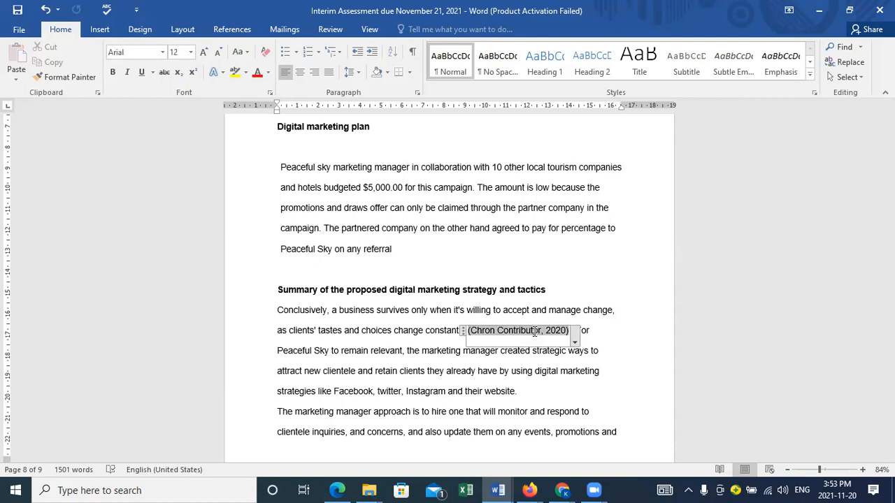
left_click(575, 343)
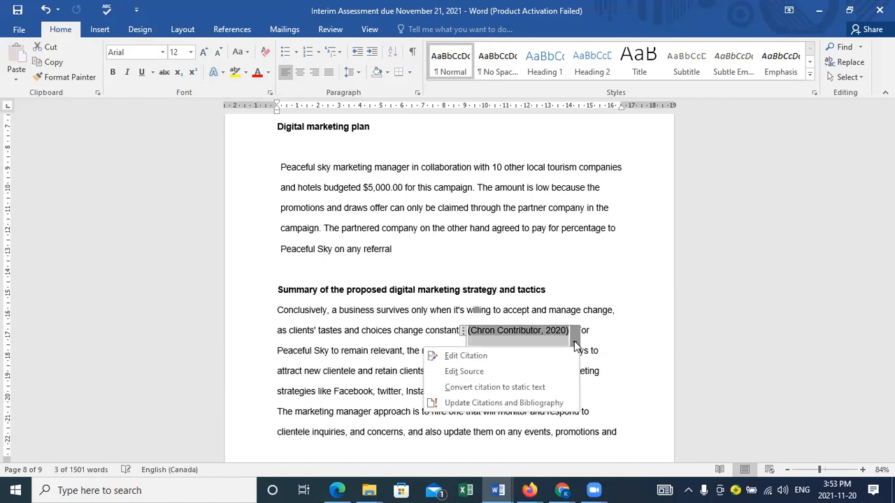
left_click(465, 372)
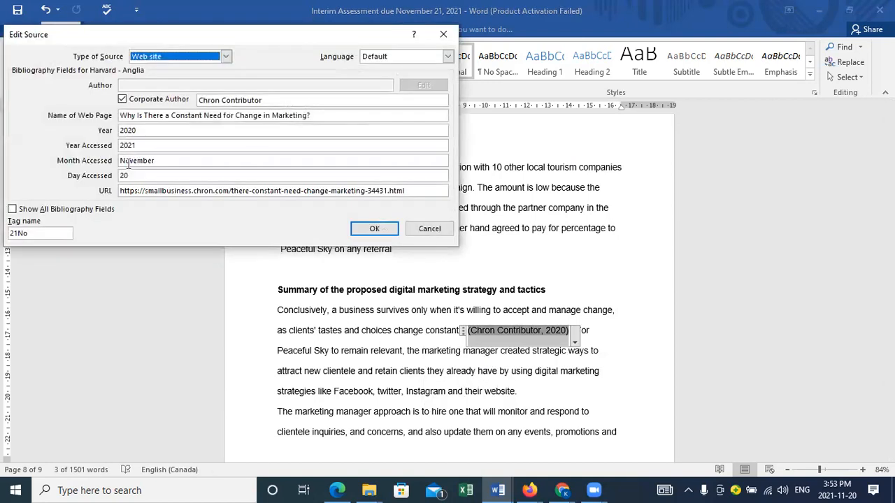
left_click(13, 210)
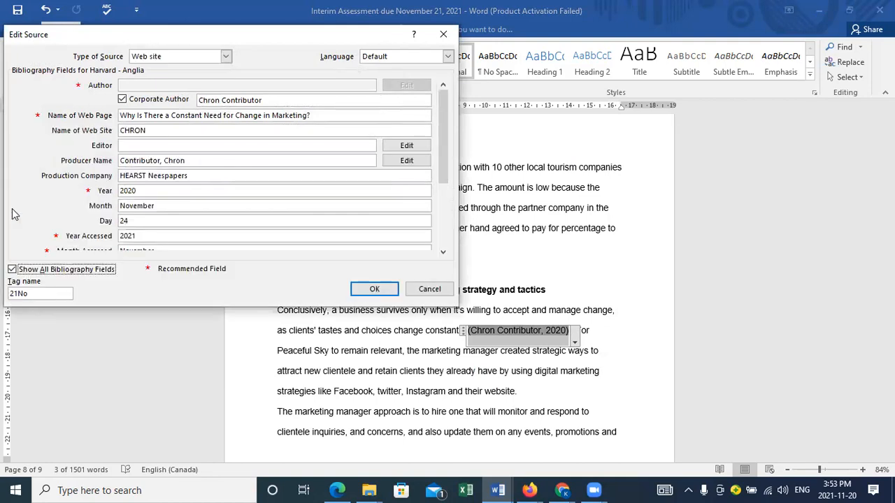
Step: Review the remaining bibliography fields of the Chron Contributor source and close it
left_click_drag(446, 146, 440, 240)
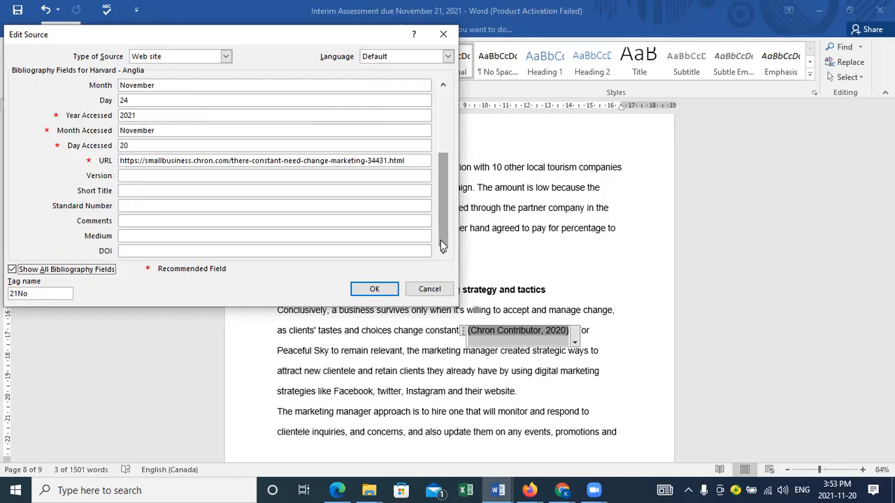
left_click(381, 294)
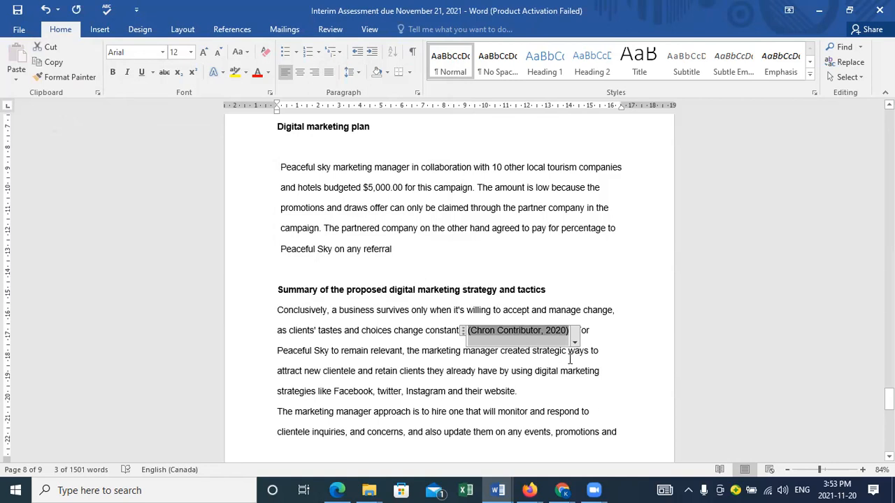
left_click(492, 385)
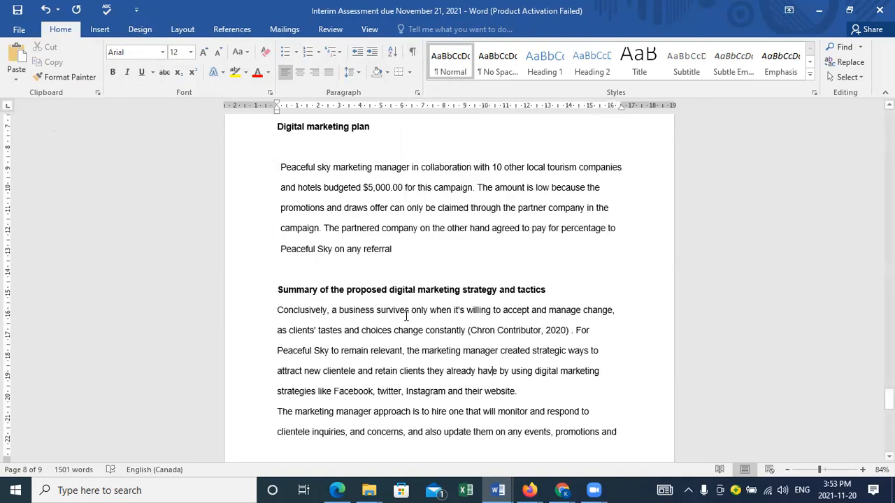
Step: Show the formatting marks and delete the extra space between the summary's Chron Contributor citation and the period
left_click(413, 55)
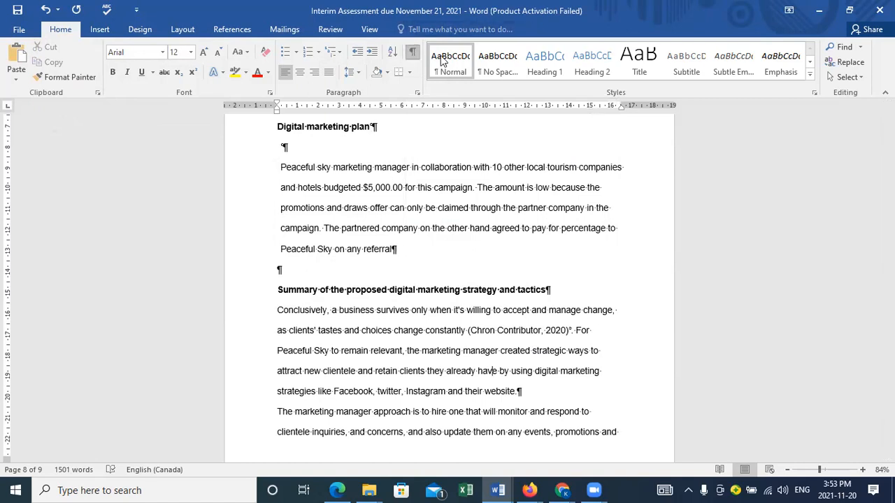
left_click(572, 332)
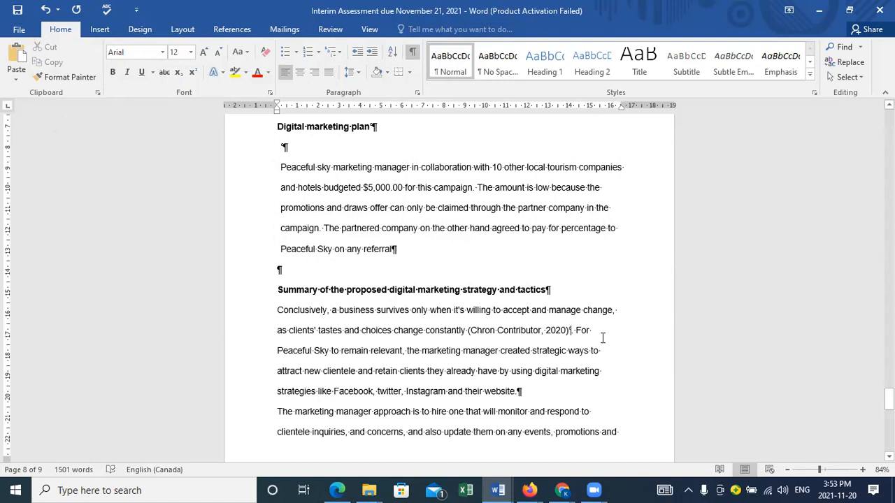
key("Delete")
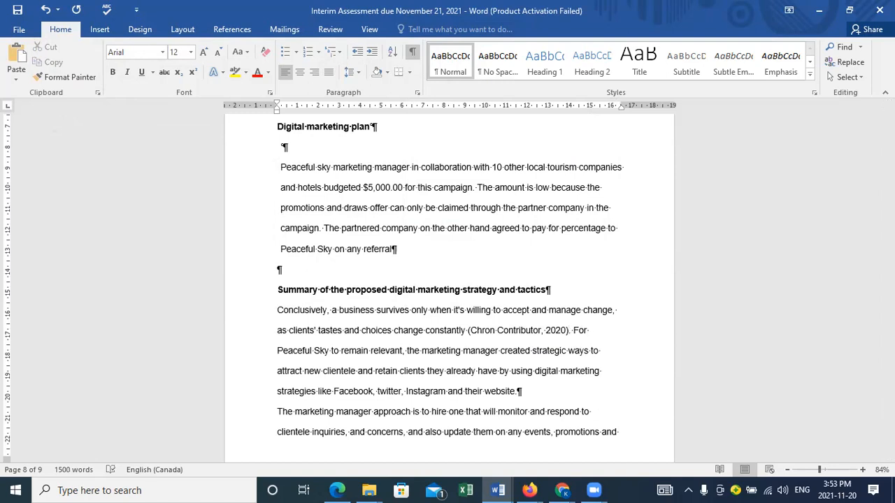
left_click(554, 399)
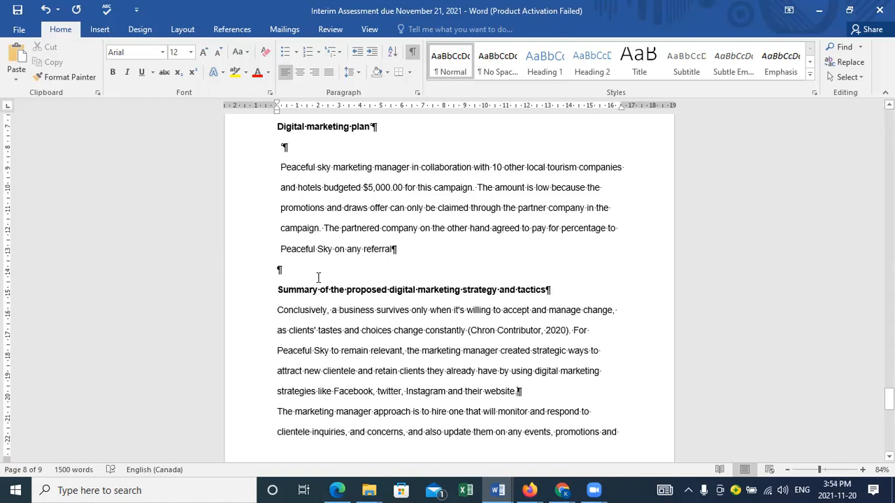
left_click(363, 265)
key("Return")
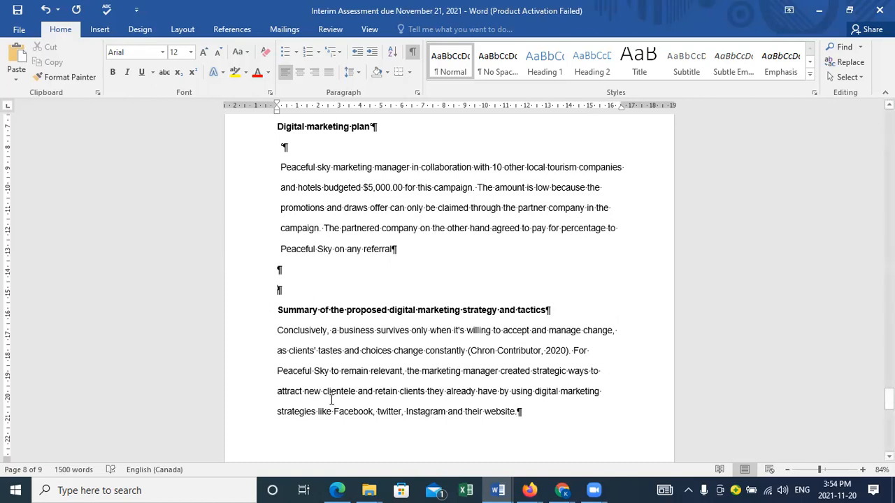
key("BackSpace")
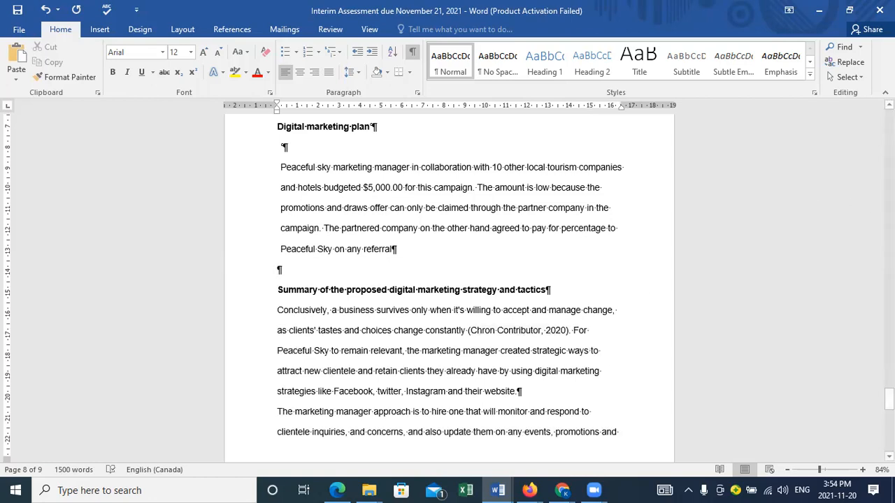
Step: Start the References heading on a new page with a Next Page section break and remove the empty paragraph above it
mouse_move(889, 400)
left_mouse_down()
mouse_move(890, 431)
mouse_move(889, 416)
left_mouse_up()
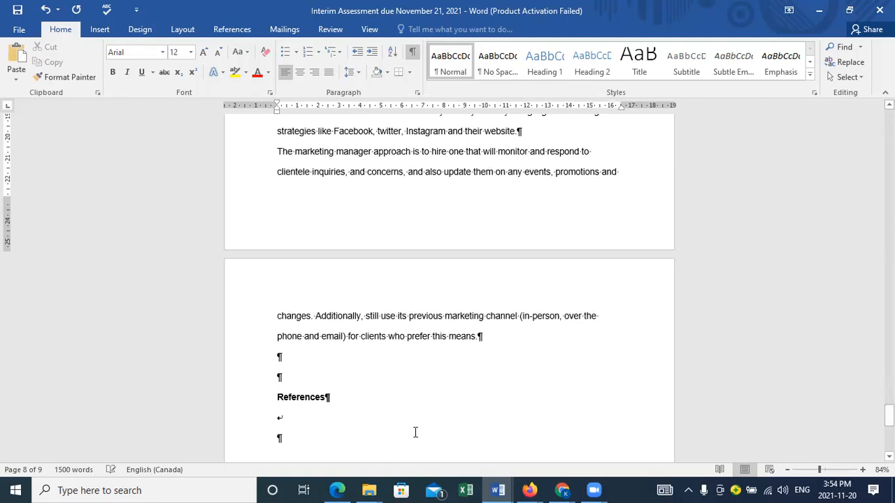
left_click(298, 375)
key("Return")
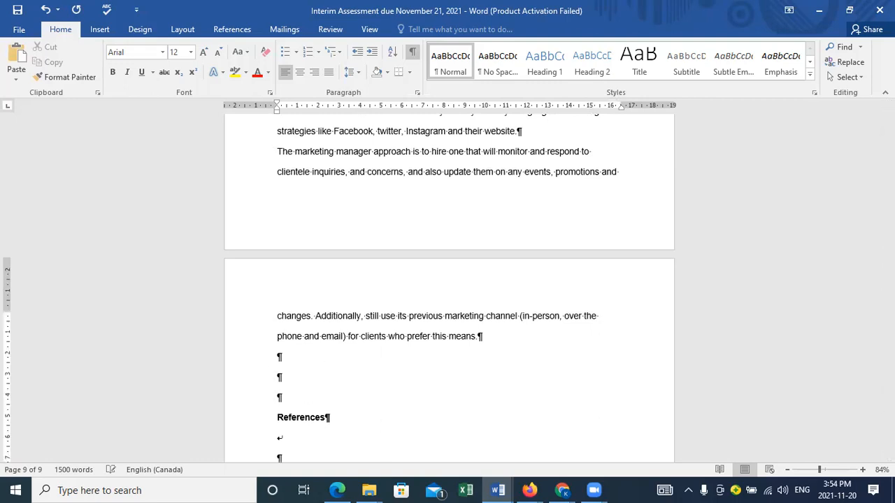
left_click(183, 31)
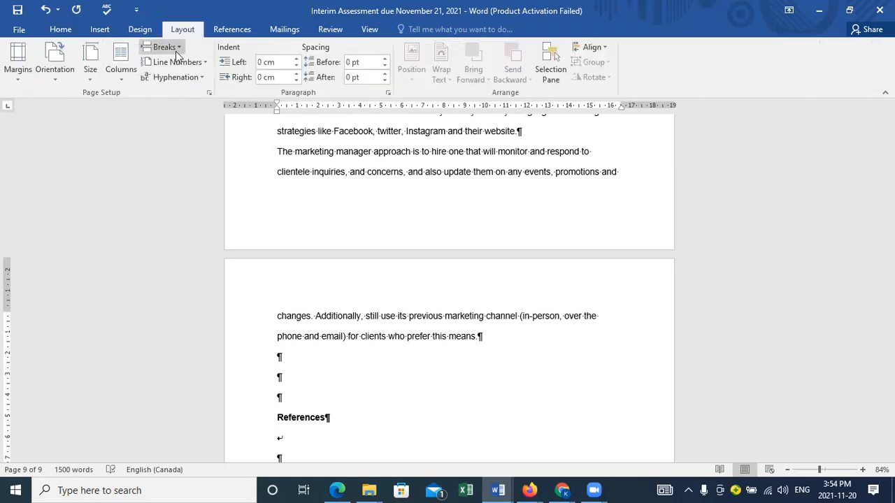
left_click(176, 50)
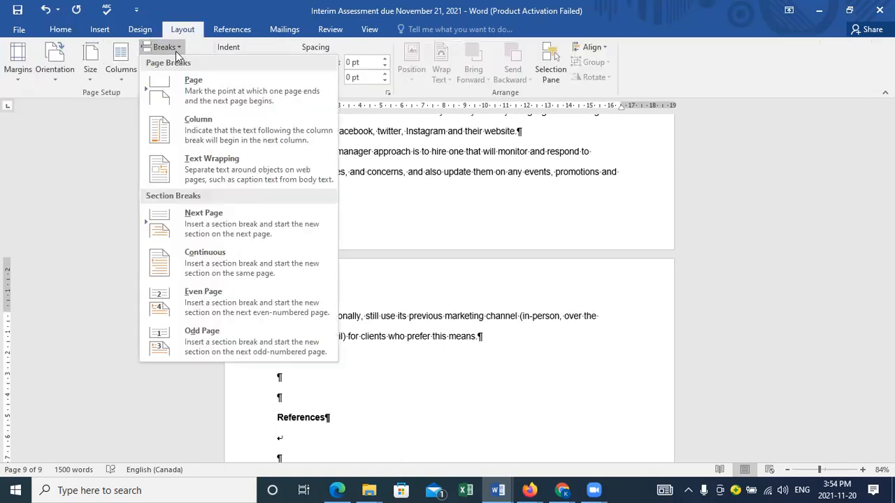
left_click(215, 227)
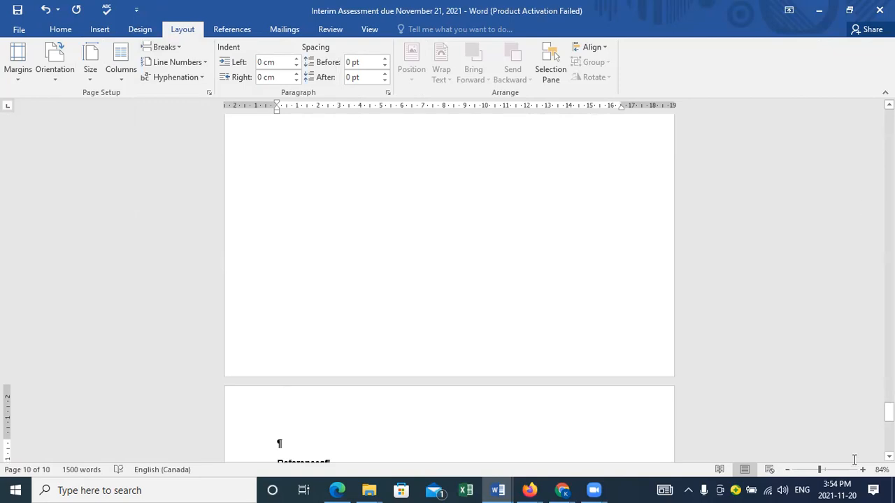
left_click_drag(889, 411, 889, 419)
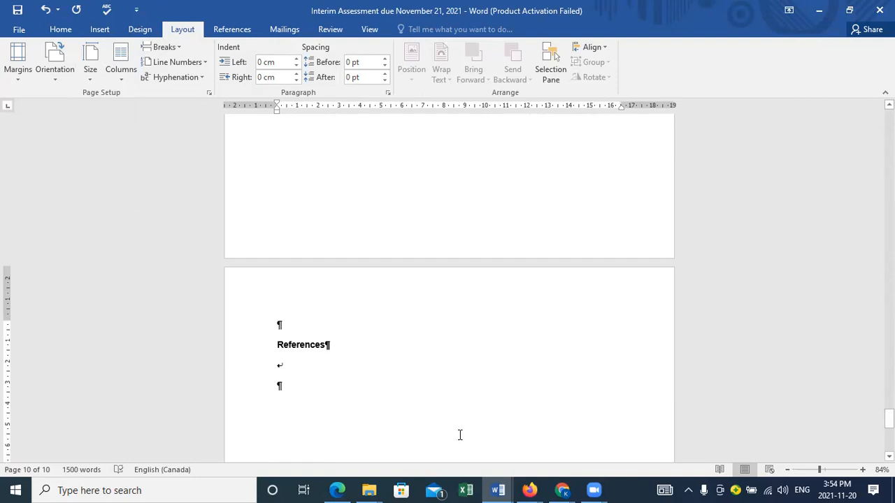
key("Delete")
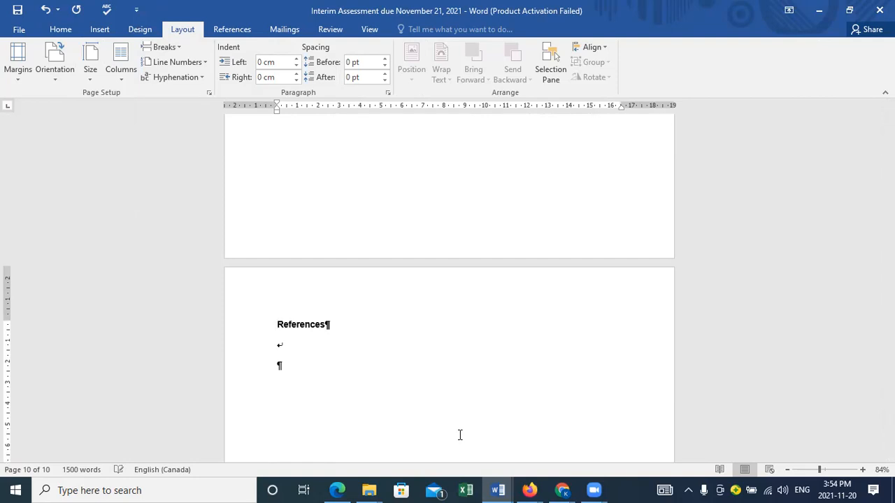
Step: Replace the manual line break below the References heading with a regular empty paragraph, keeping the formatting marks shown
left_click(291, 361)
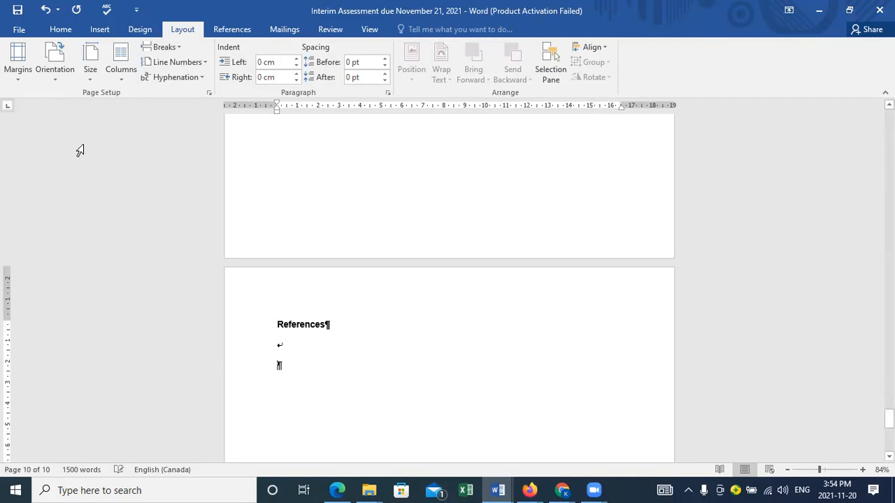
left_click(63, 30)
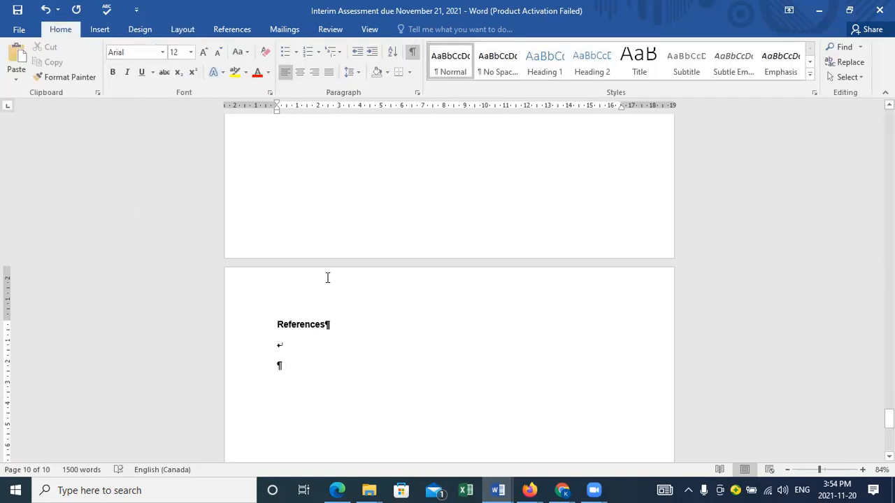
left_click(412, 54)
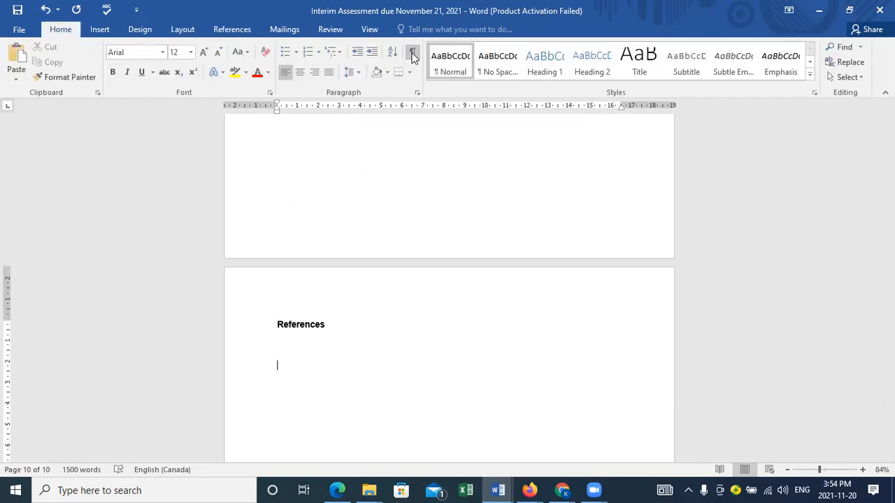
key("BackSpace")
left_click(414, 54)
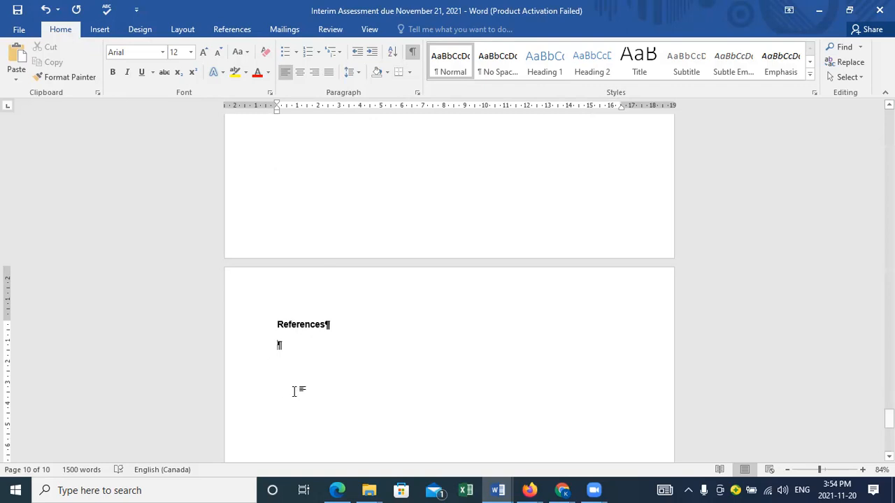
key("Return")
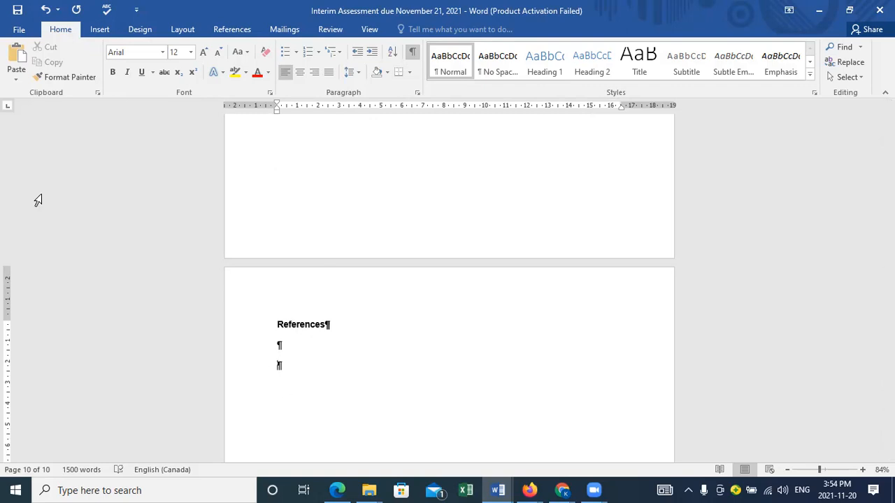
Step: Insert the bibliography, without a built-in title, in the last empty paragraph below the References heading
left_click(233, 32)
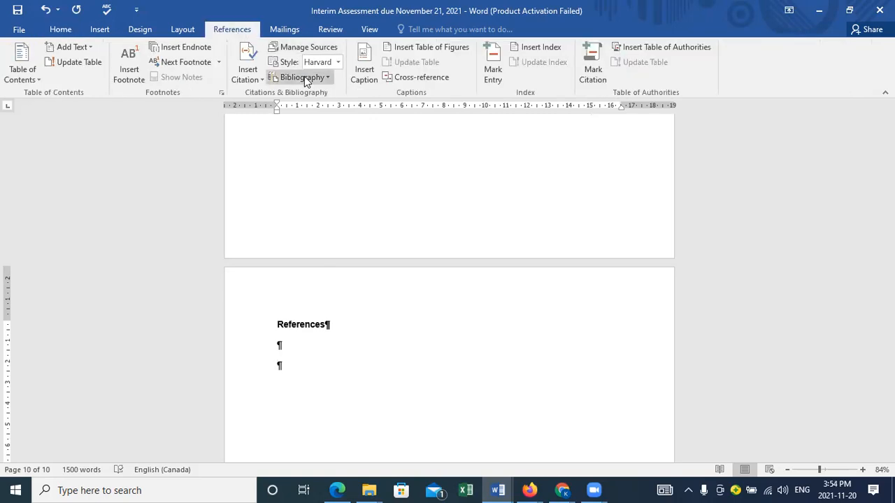
left_click(329, 80)
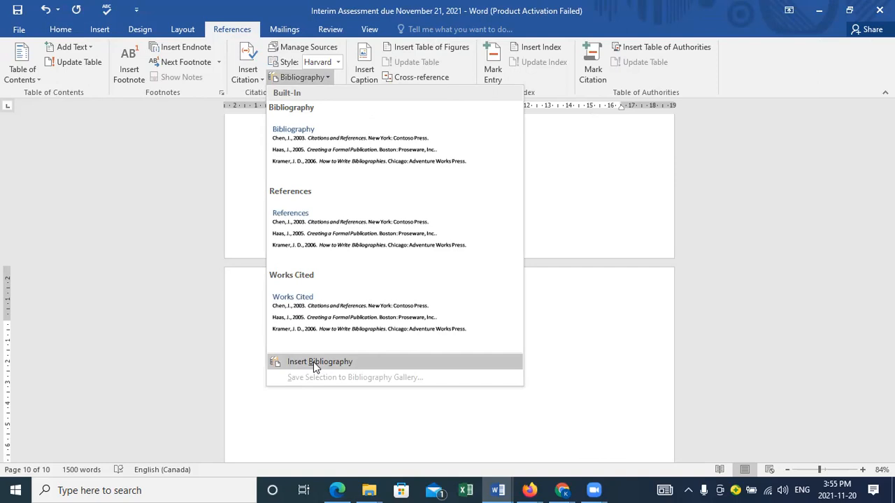
left_click(314, 368)
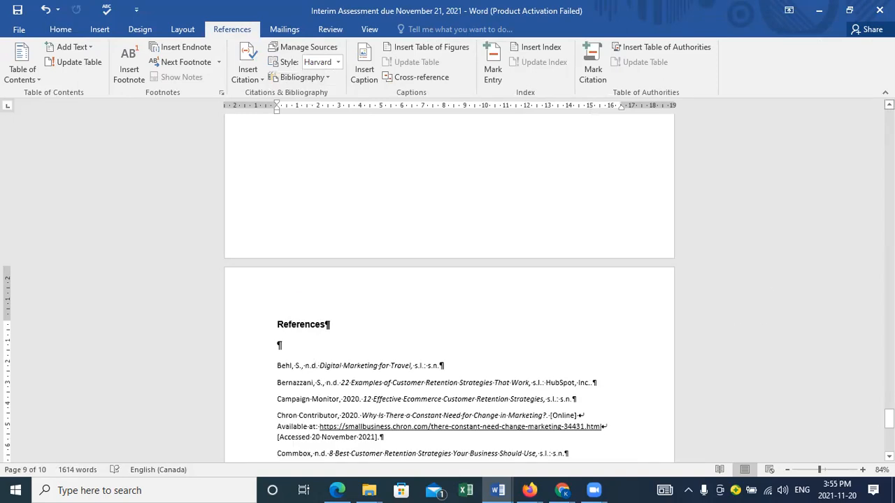
Step: Remove the space after the OECD entry in the bibliography and set its line spacing to 2.0
mouse_move(889, 418)
left_mouse_down()
mouse_move(889, 433)
mouse_move(889, 425)
left_mouse_up()
left_click(384, 337)
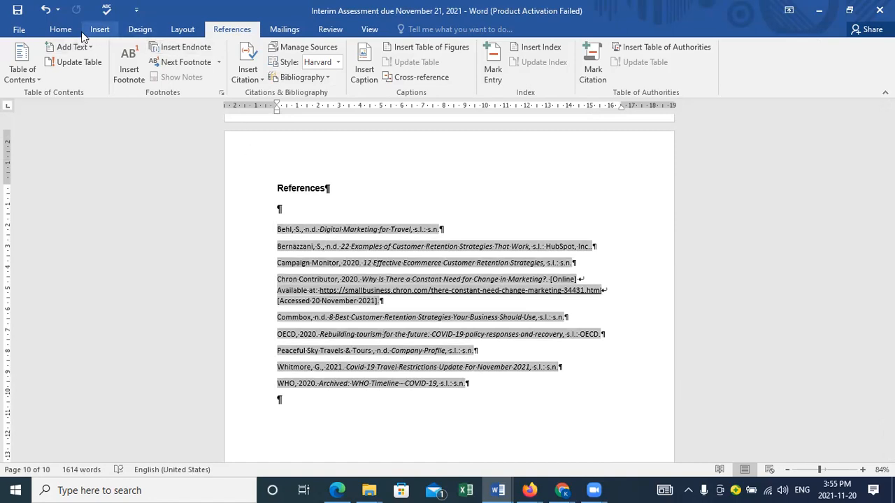
left_click(60, 29)
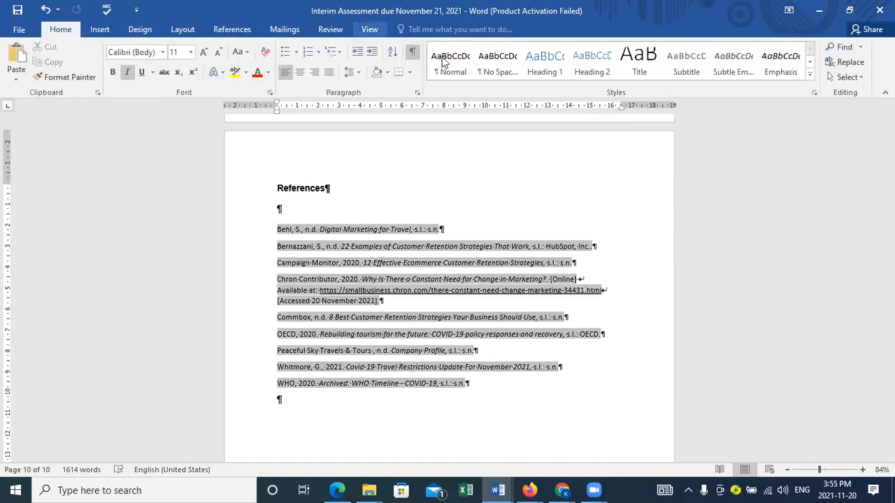
left_click(358, 74)
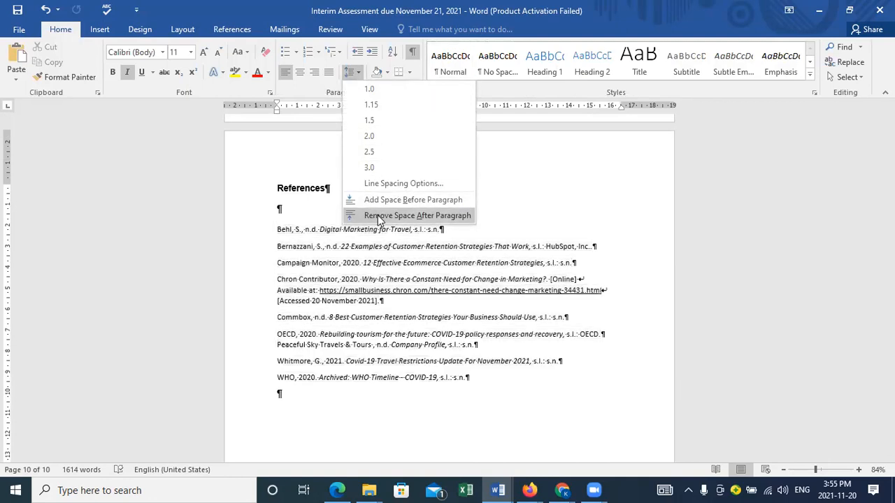
left_click(379, 217)
left_click(358, 76)
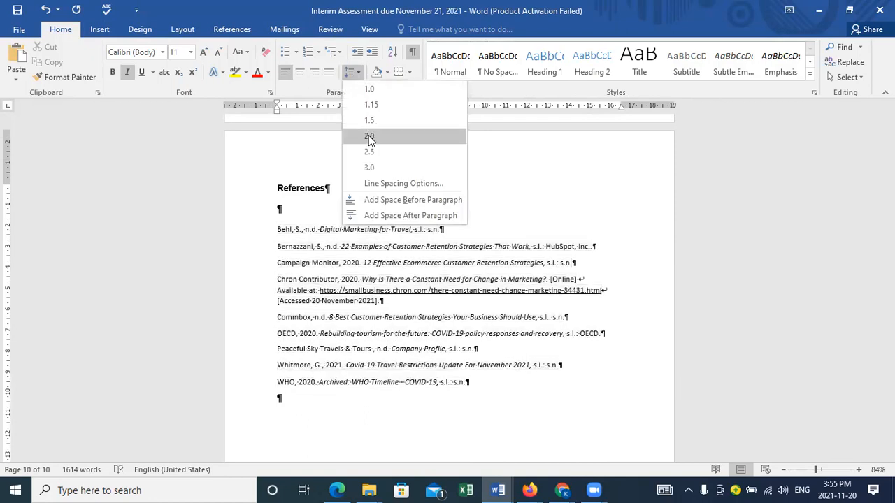
left_click(369, 140)
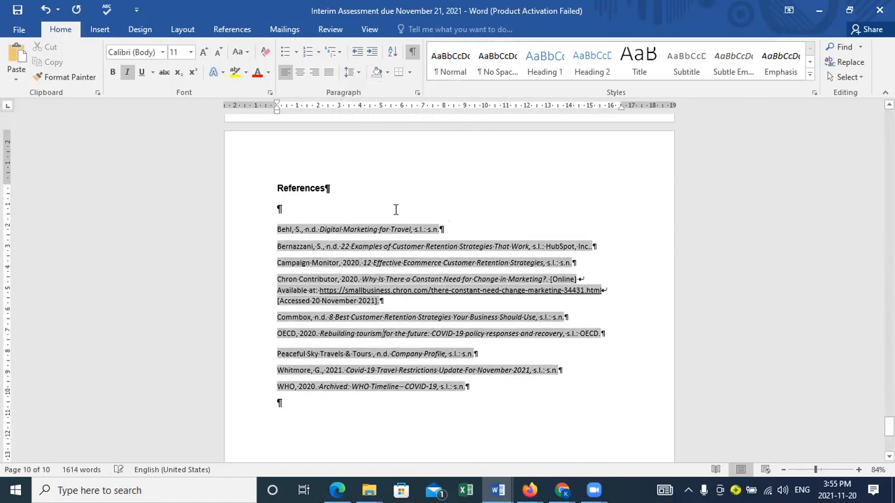
left_click(523, 397)
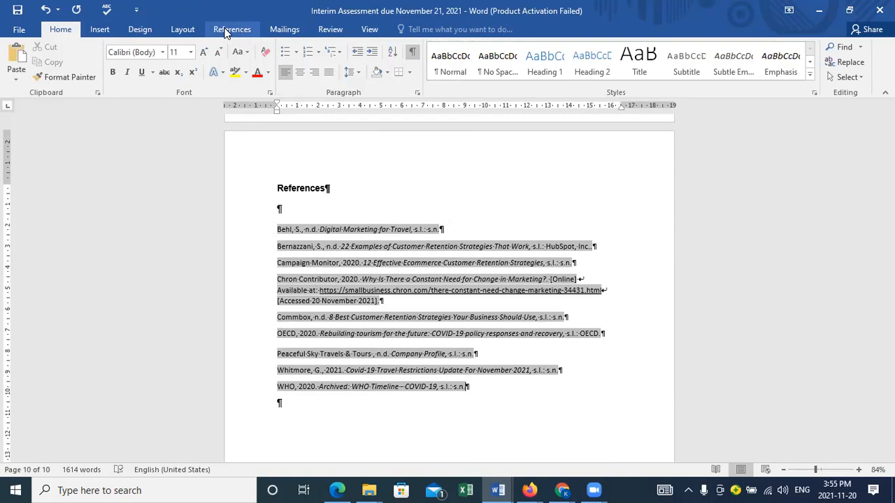
left_click(400, 307)
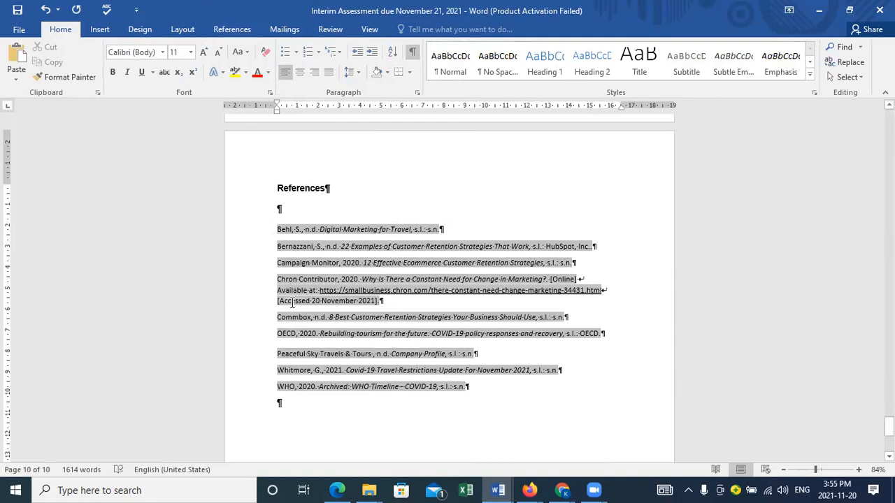
left_click(368, 190)
key("Tab")
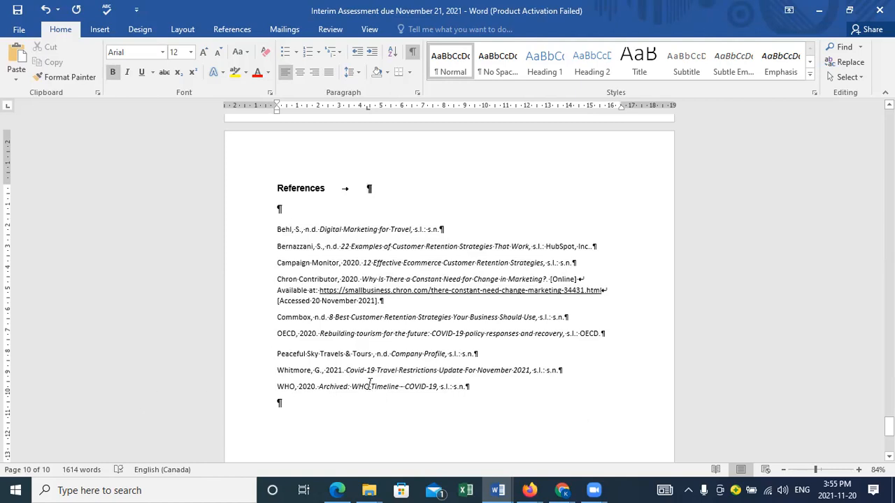
left_click(390, 299)
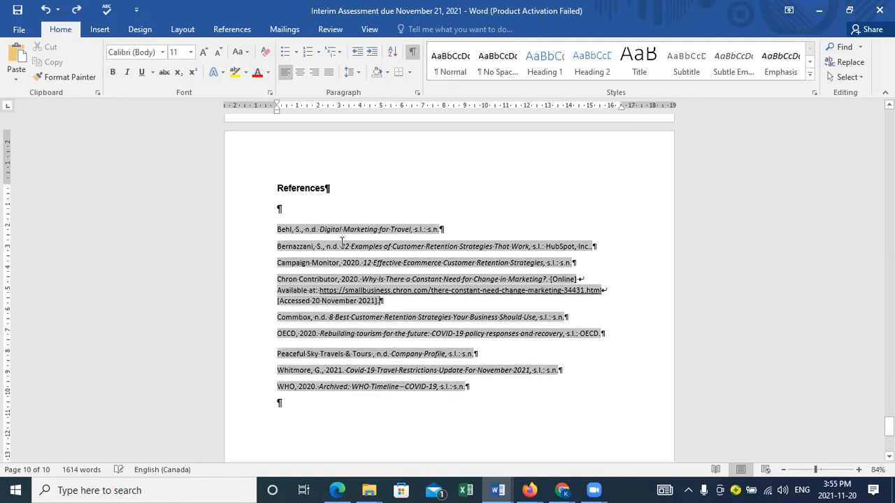
Step: Change the citation and bibliography style to APA Sixth Edition
left_click(233, 30)
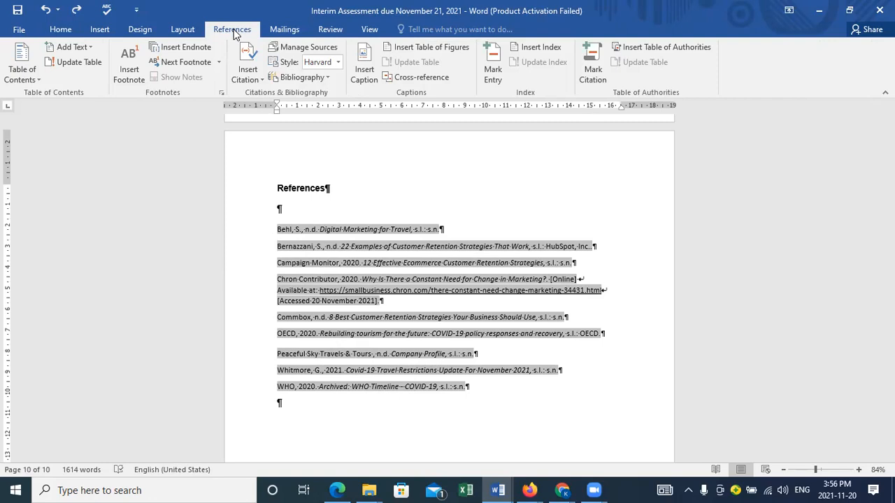
left_click(338, 62)
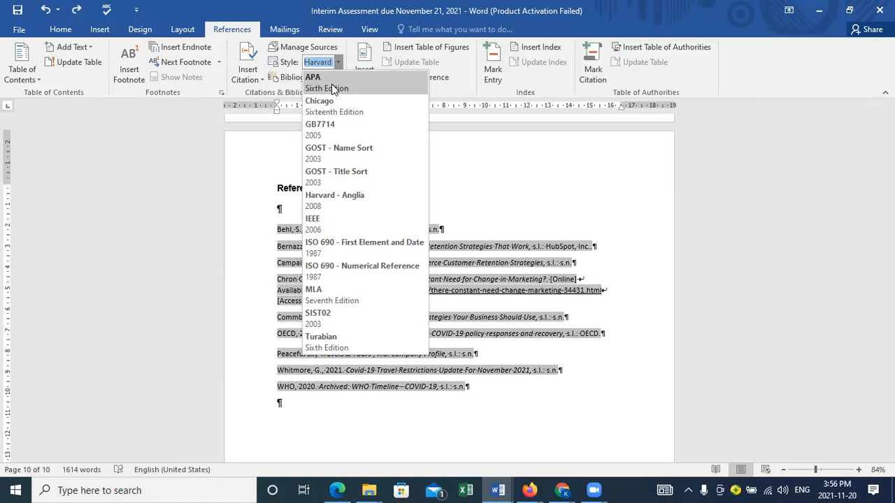
left_click(332, 84)
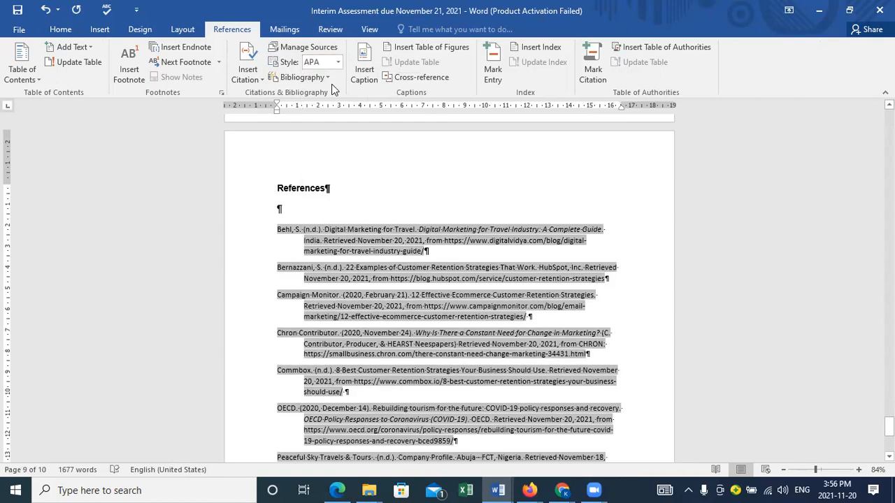
Step: Switch the citation and bibliography style to Harvard - Anglia 2008
left_click_drag(889, 425, 889, 430)
left_click(310, 164)
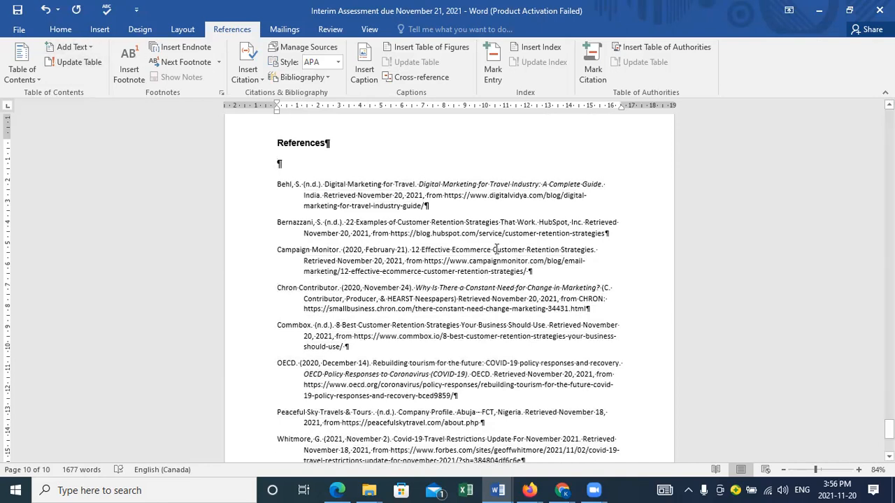
left_click(820, 470)
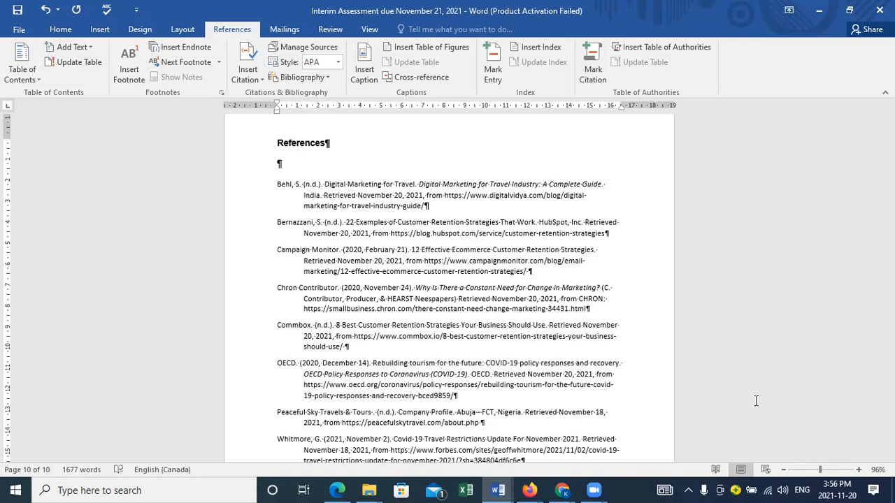
left_click_drag(889, 428, 889, 428)
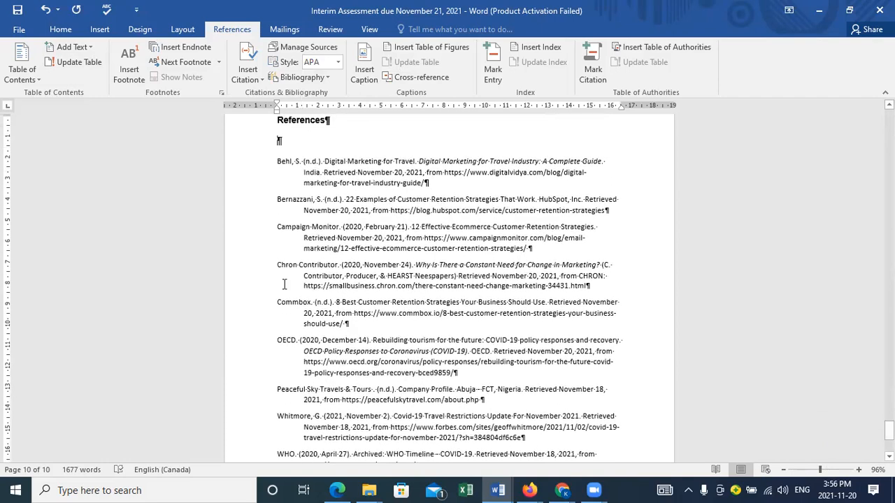
left_click(339, 62)
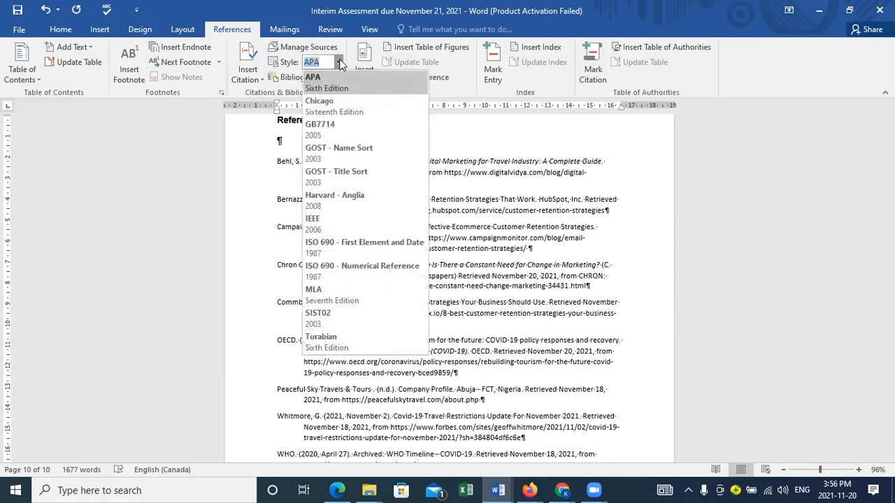
left_click(337, 204)
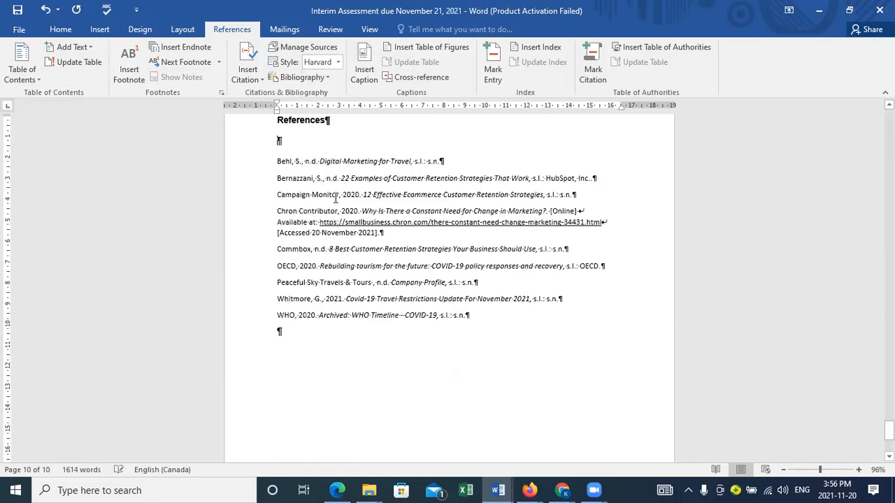
Step: Change the citation and bibliography style to Chicago Sixteenth Edition
left_click(337, 63)
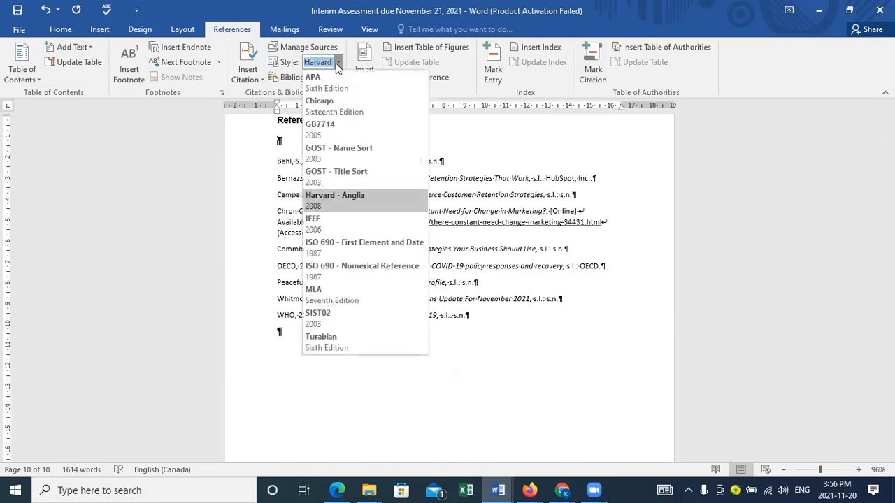
left_click(344, 111)
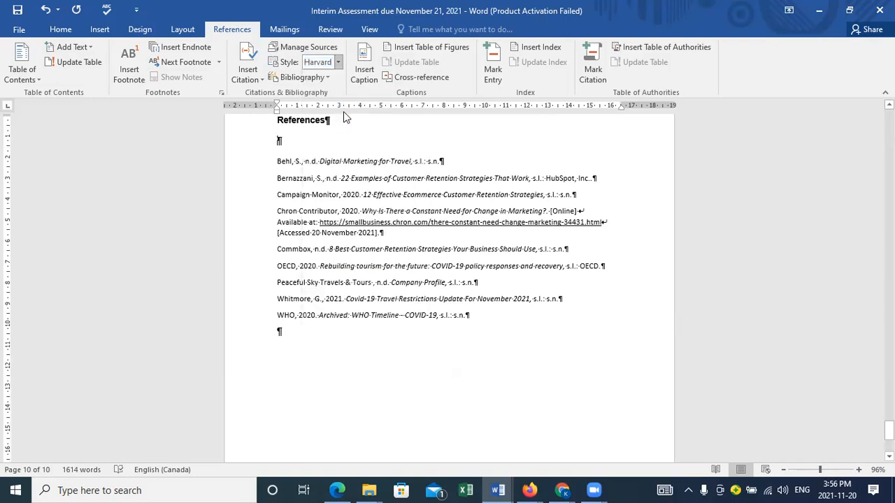